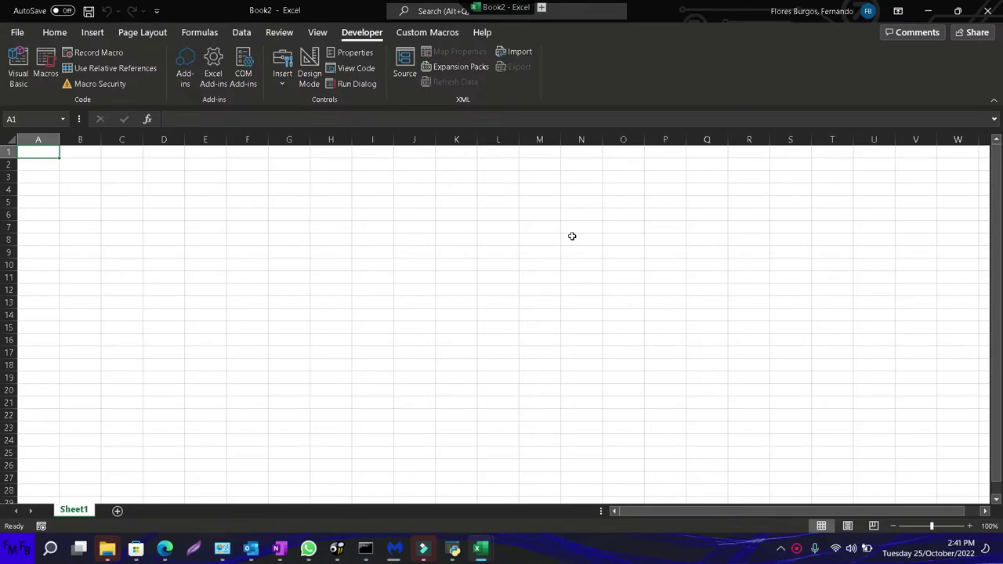
# - Type the headers Actividades/Activities, Estado/Status and Help/Ayuda into cells A1, B1 and C1
pyautogui.write('Act')
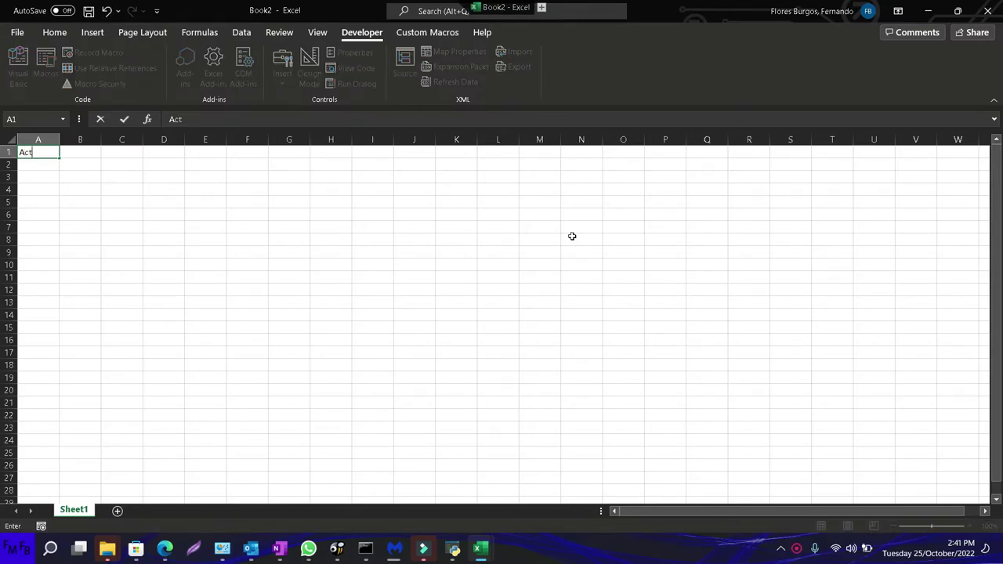
pyautogui.write('ividades/Activities')
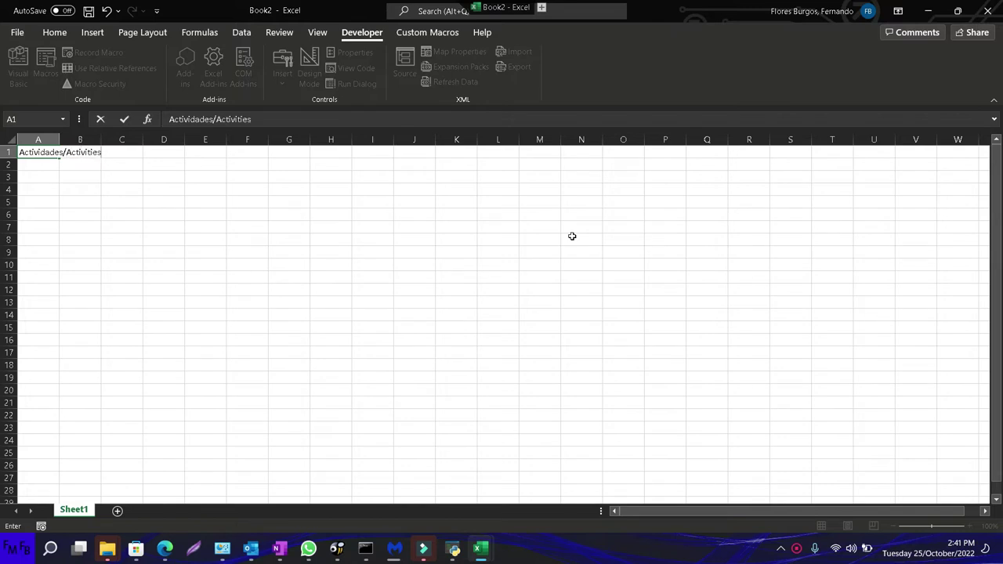
pyautogui.press('Tab')
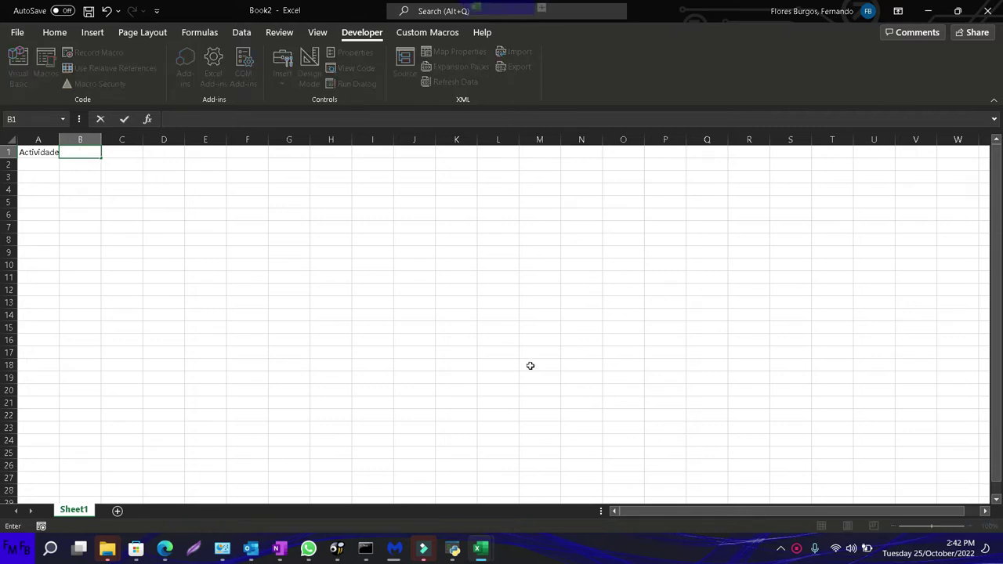
pyautogui.write('Estado/Status')
pyautogui.hotkey('ctrl', 'Return')
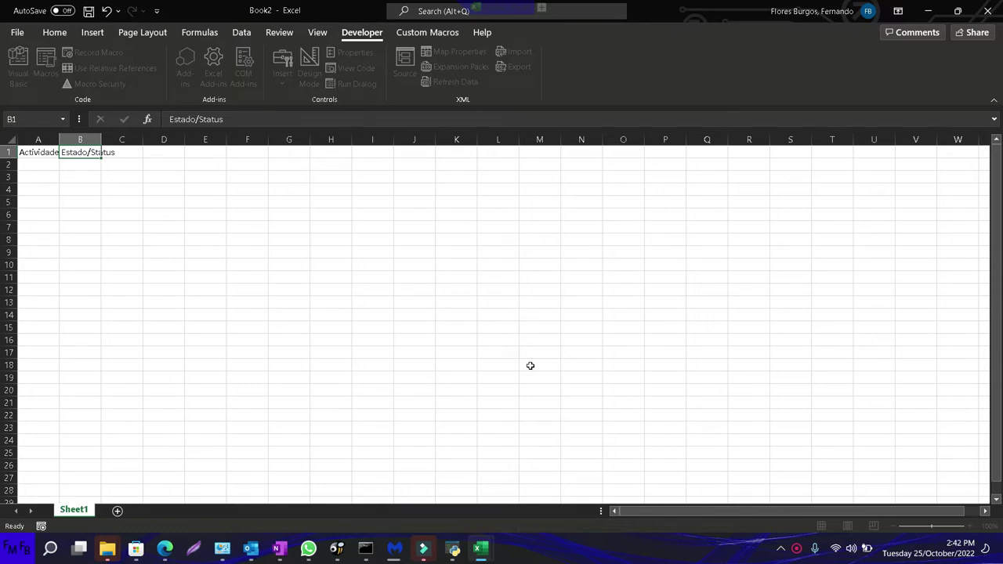
pyautogui.press('Tab')
pyautogui.write('Help/Ayuda')
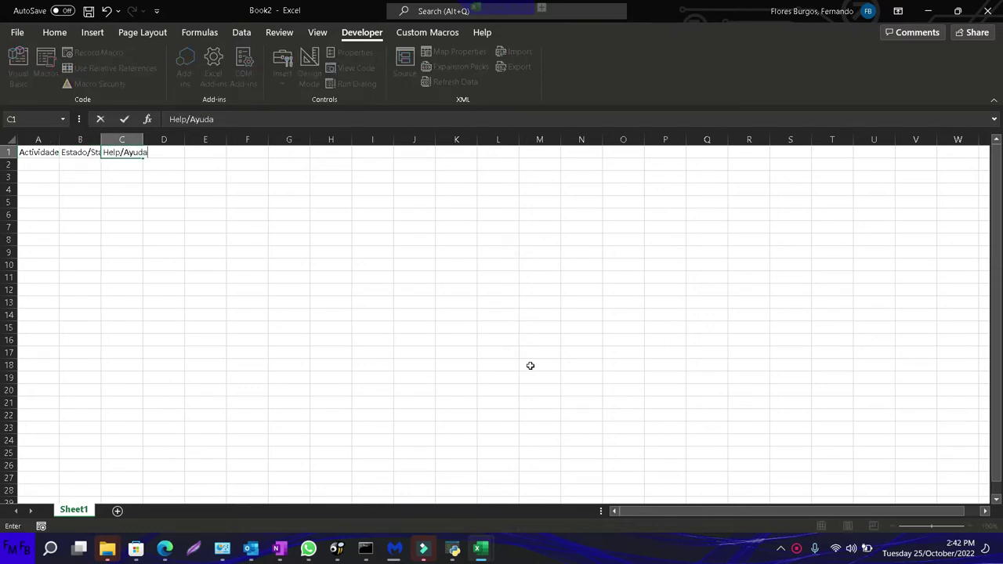
pyautogui.press('Return')
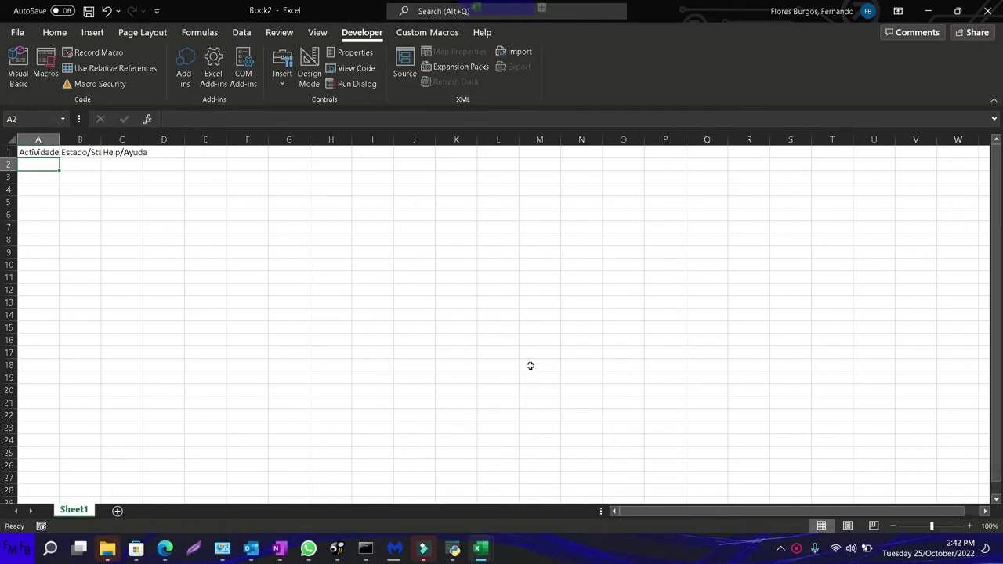
# - Enter the Spanish chores Cortar la grama, Pintar el cerco and Sacar la basura in A2:A4
pyautogui.write('Cortar')
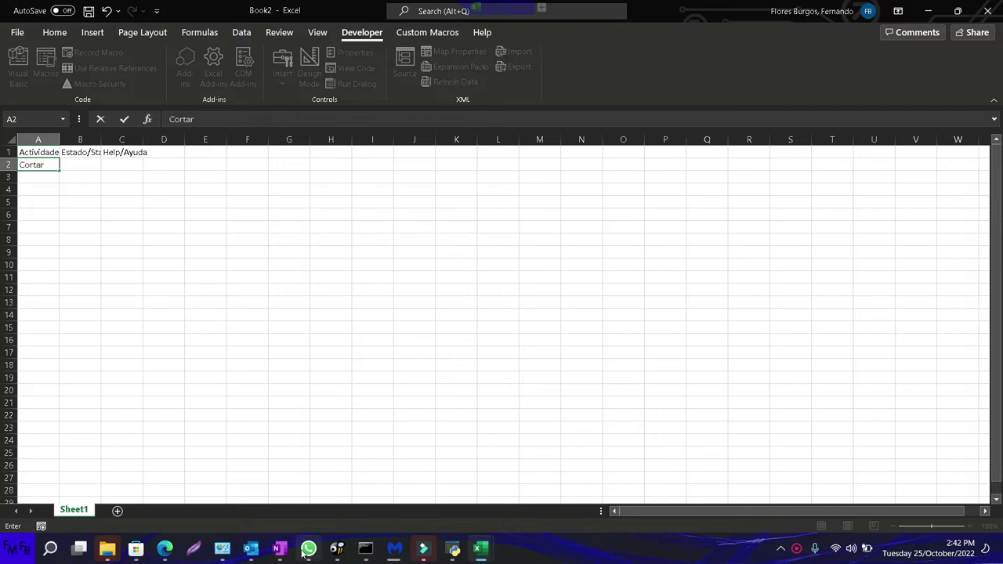
pyautogui.rightClick(306, 551)
pyautogui.click(320, 516)
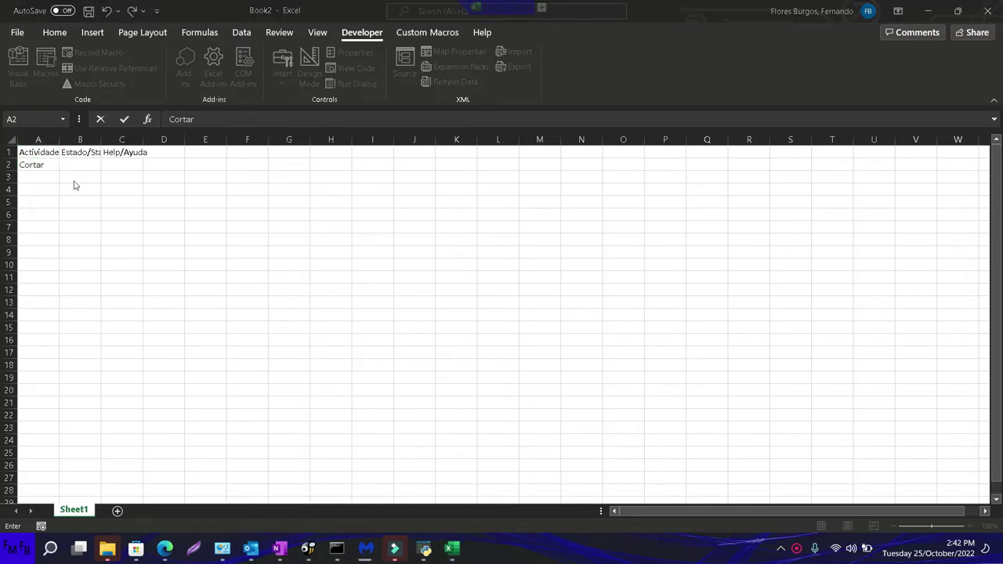
pyautogui.write('la ')
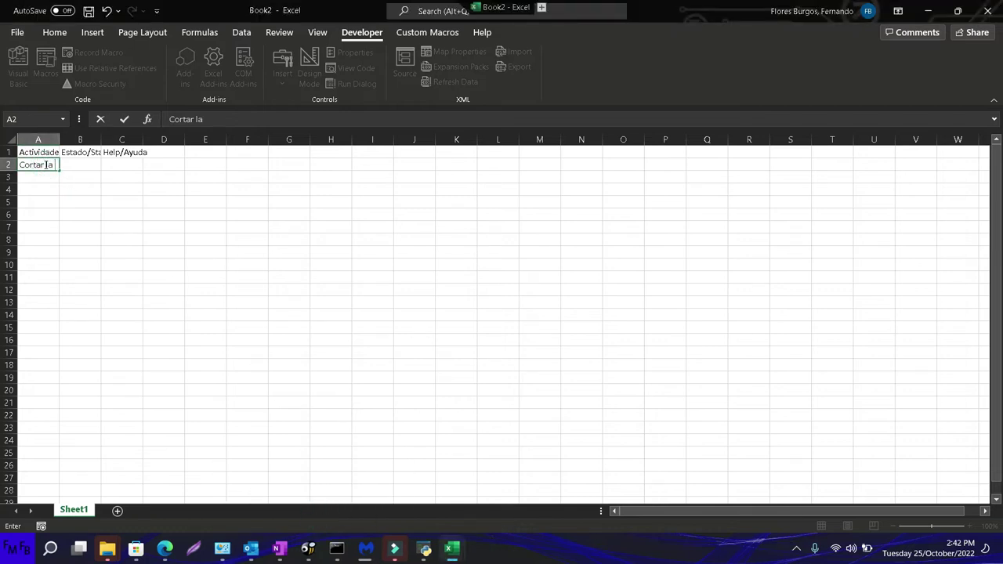
pyautogui.write('la  grama')
pyautogui.press('Return')
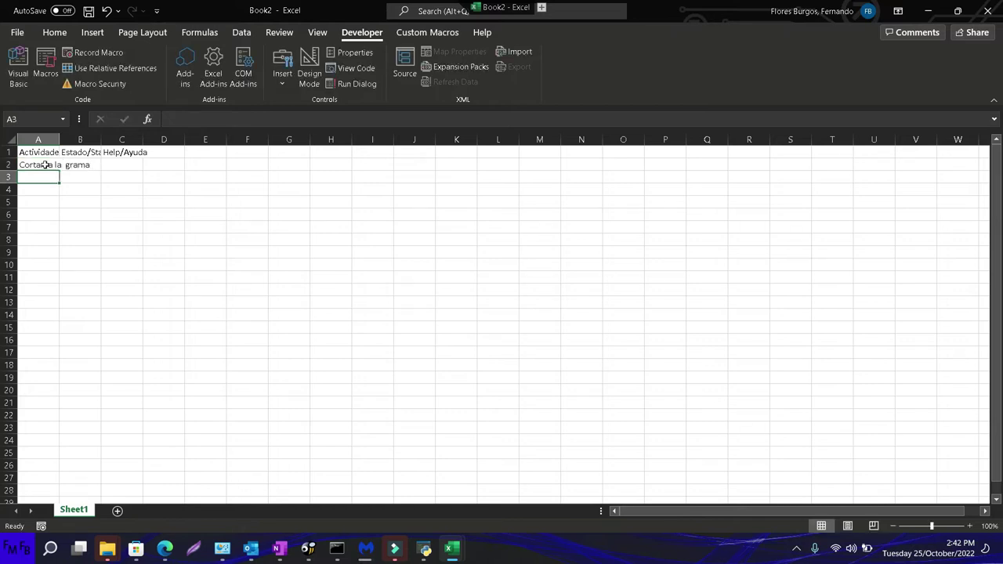
pyautogui.write('Pintar el cerco')
pyautogui.press('Return')
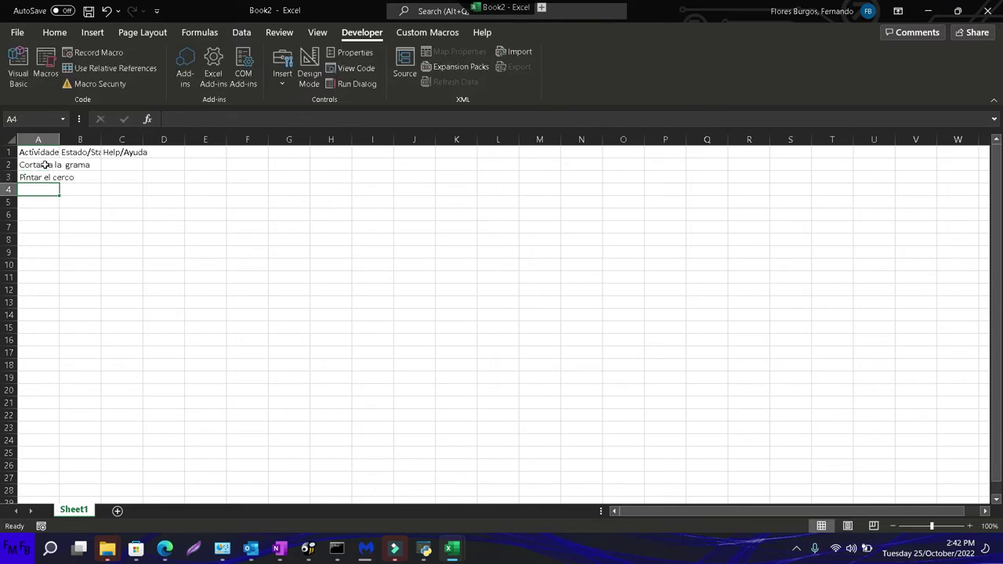
pyautogui.write('Sacar')
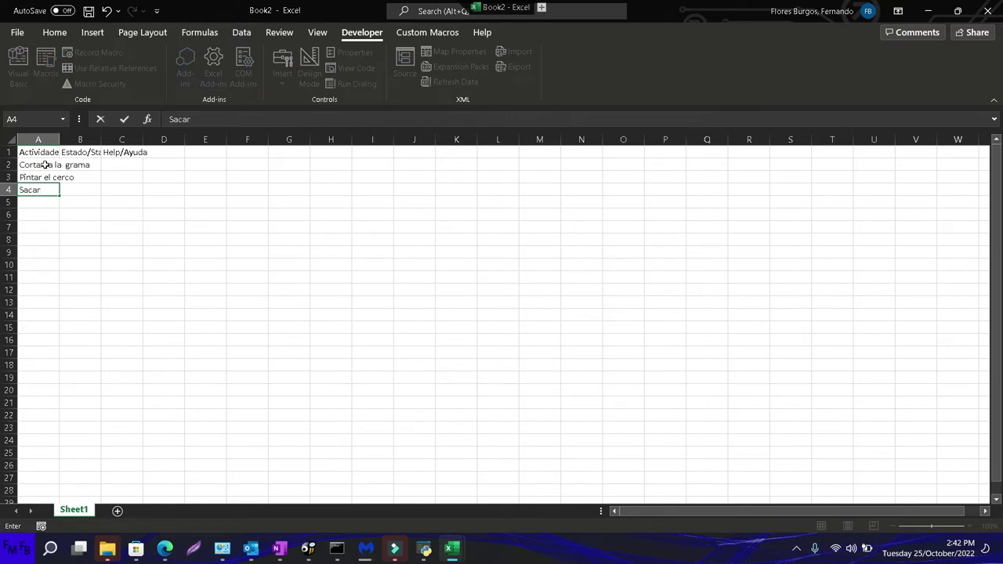
pyautogui.write(' la basura')
pyautogui.press('Up')
pyautogui.press('Up')
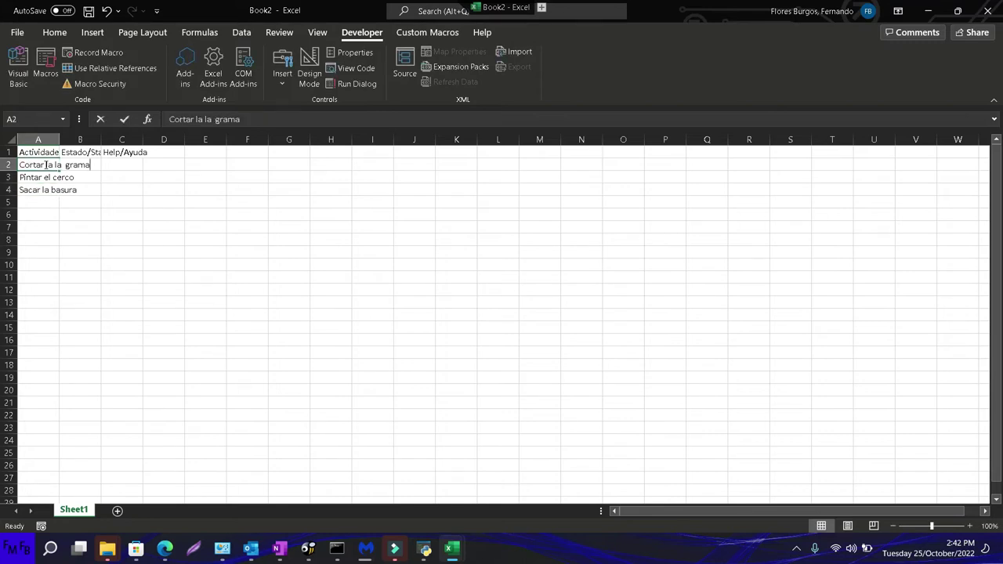
# - Append the English translations /Cut the grass, /Paint the fence and /Take out the trash to A2–A4
pyautogui.press('F2')
pyautogui.write('/Cut t')
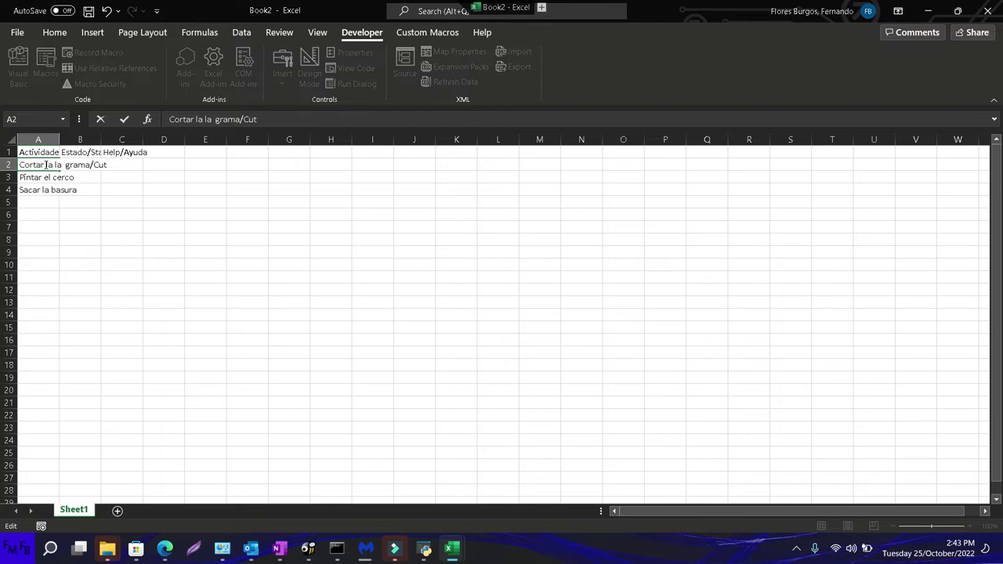
pyautogui.write('he grass')
pyautogui.press('Return')
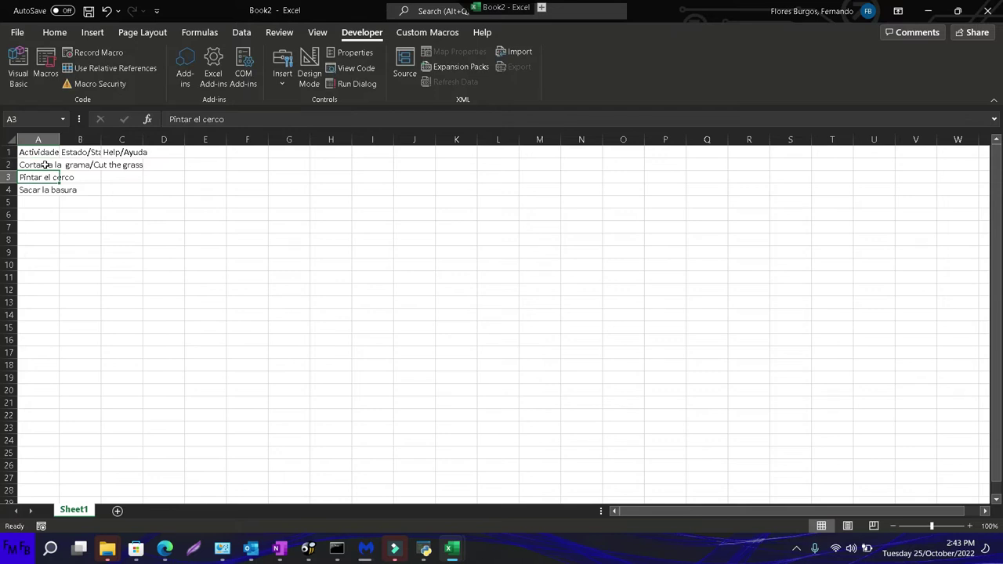
pyautogui.press('F2')
pyautogui.write('/Paint the fence')
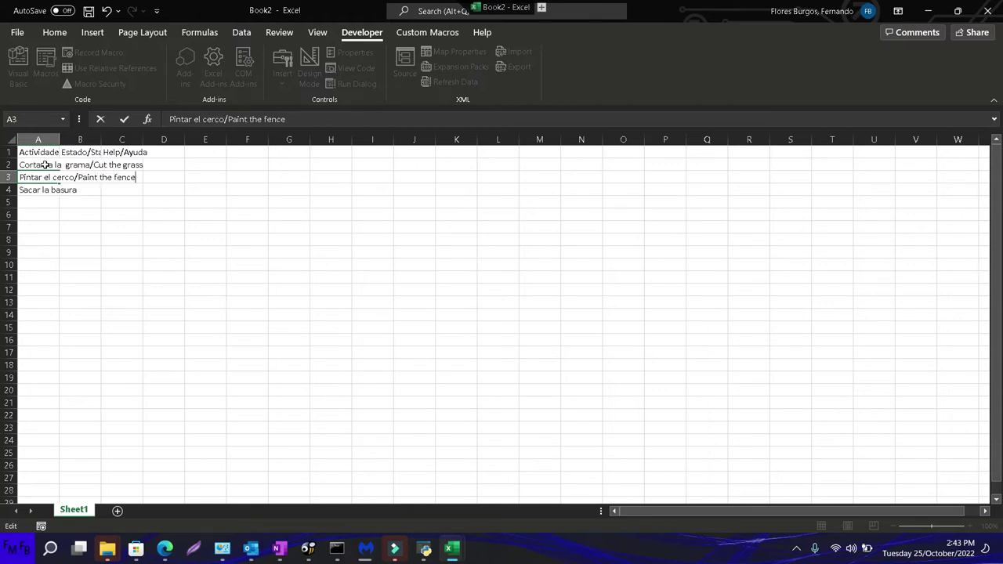
pyautogui.press('Return')
pyautogui.press('F2')
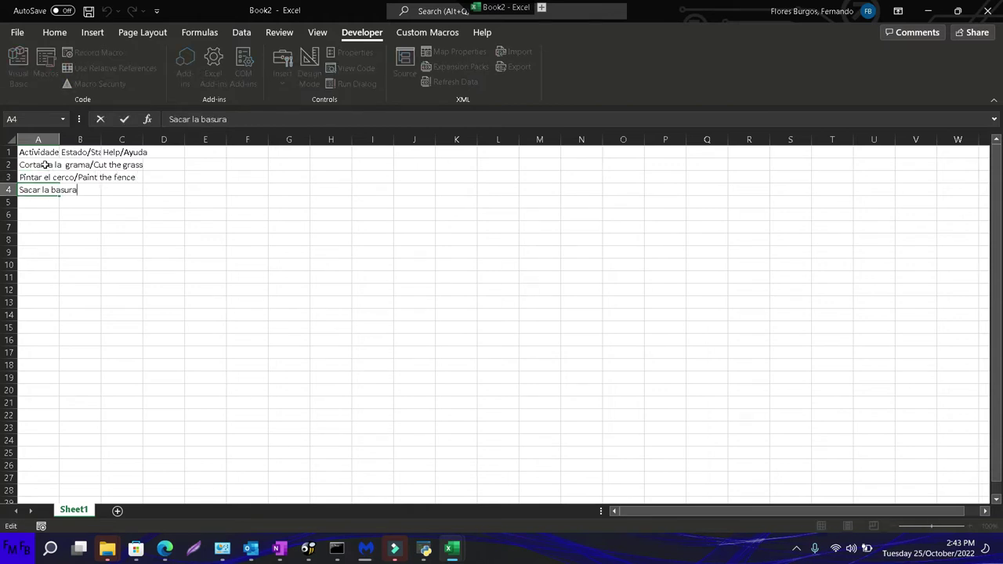
pyautogui.write('/Take out the ')
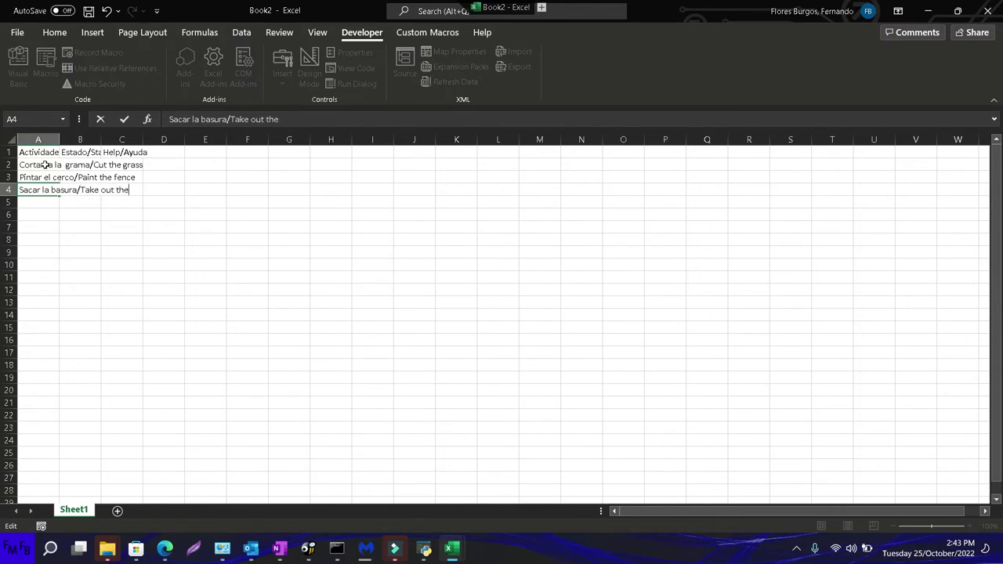
pyautogui.write('trash')
pyautogui.press('Return')
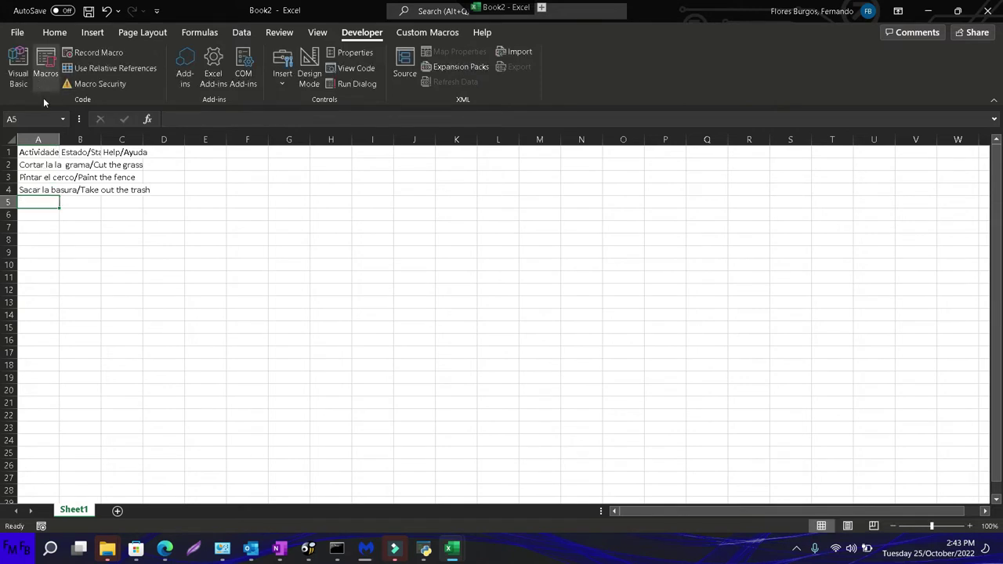
# - Autofit columns A and B and draw a form-control checkbox in cell B2
pyautogui.doubleClick(58, 138)
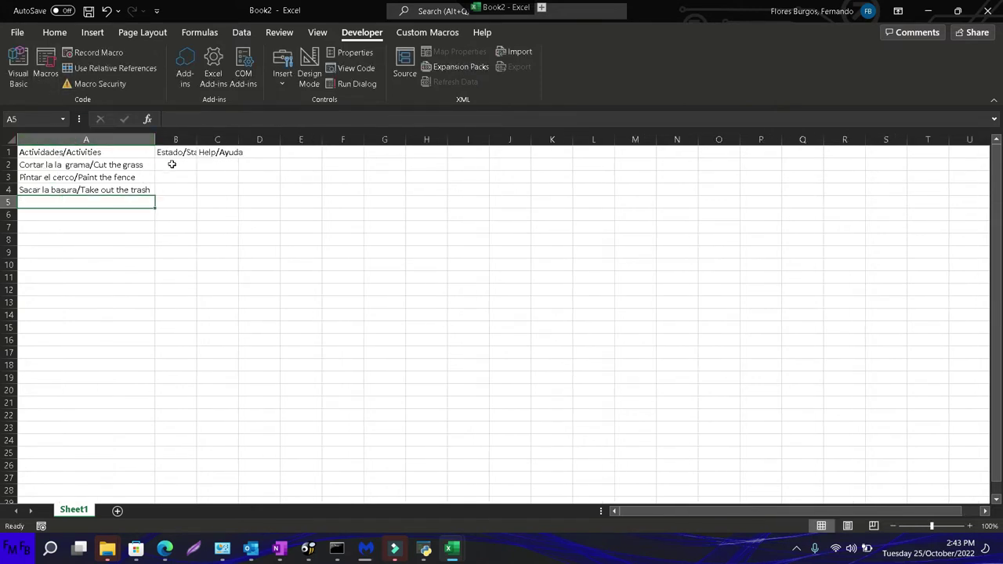
pyautogui.doubleClick(197, 139)
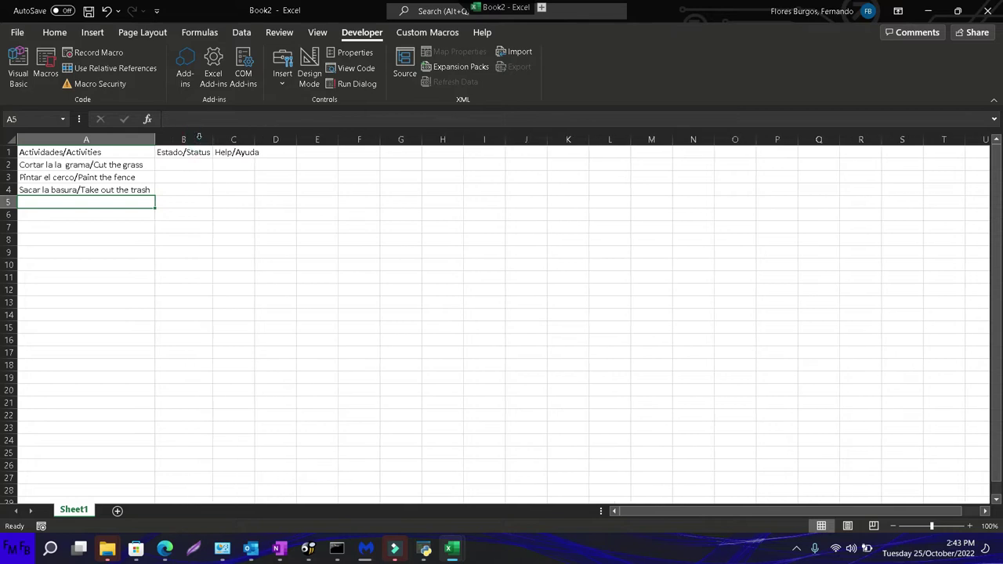
pyautogui.click(288, 86)
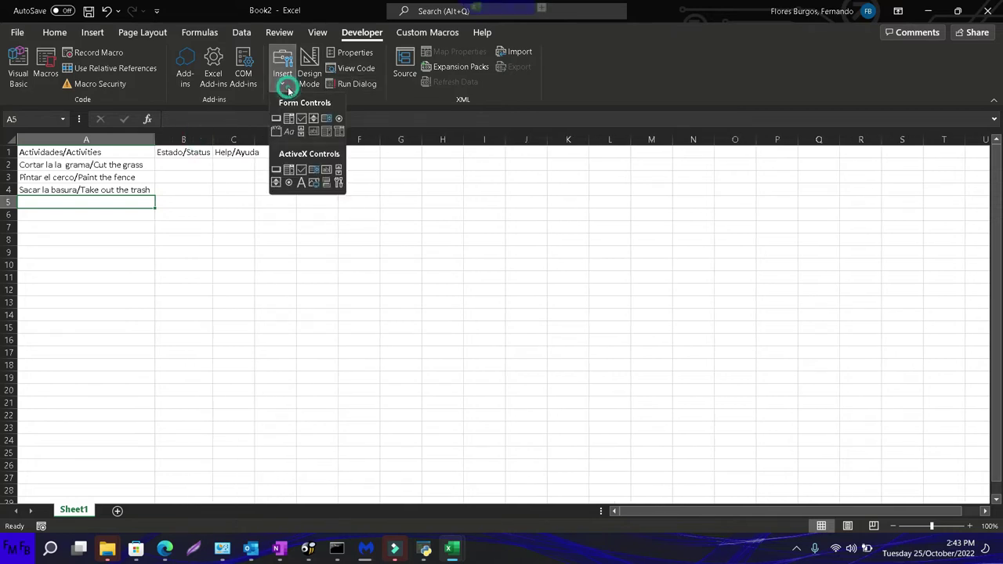
pyautogui.click(301, 119)
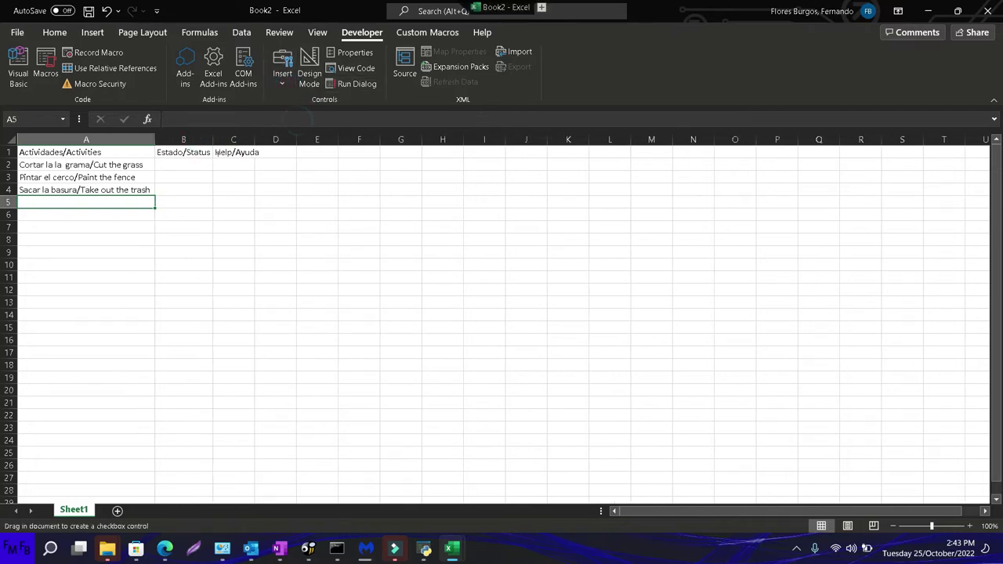
pyautogui.moveTo(165, 160); pyautogui.dragTo(202, 176)
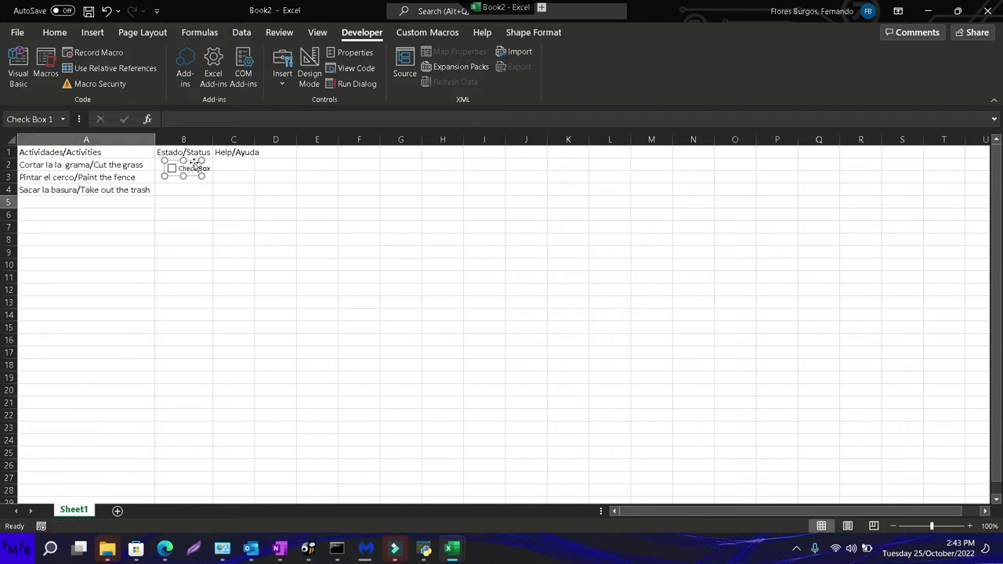
pyautogui.moveTo(196, 166); pyautogui.dragTo(193, 157)
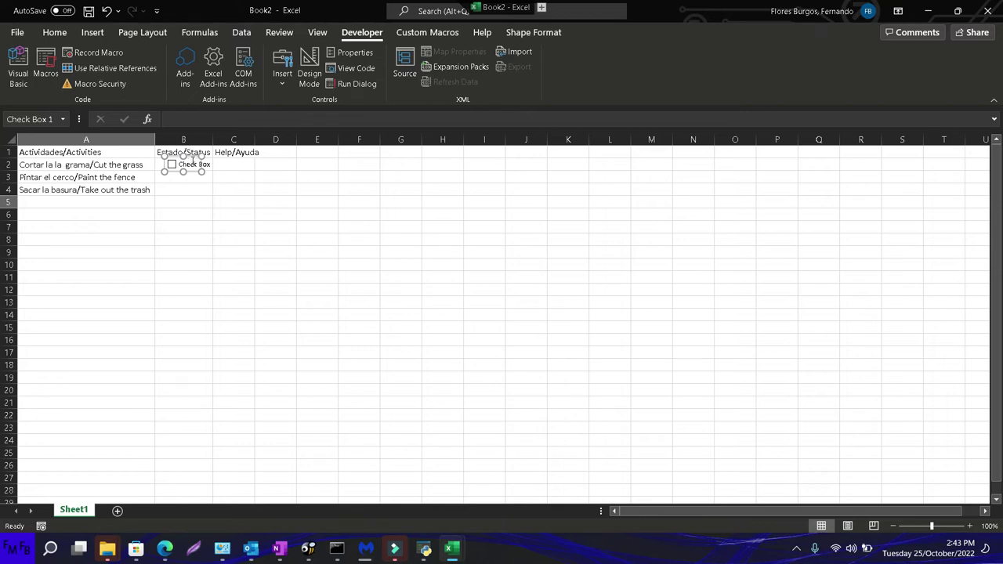
# - Relabel the checkbox 'Done' and fill it down into B3 and B4
pyautogui.rightClick(192, 160)
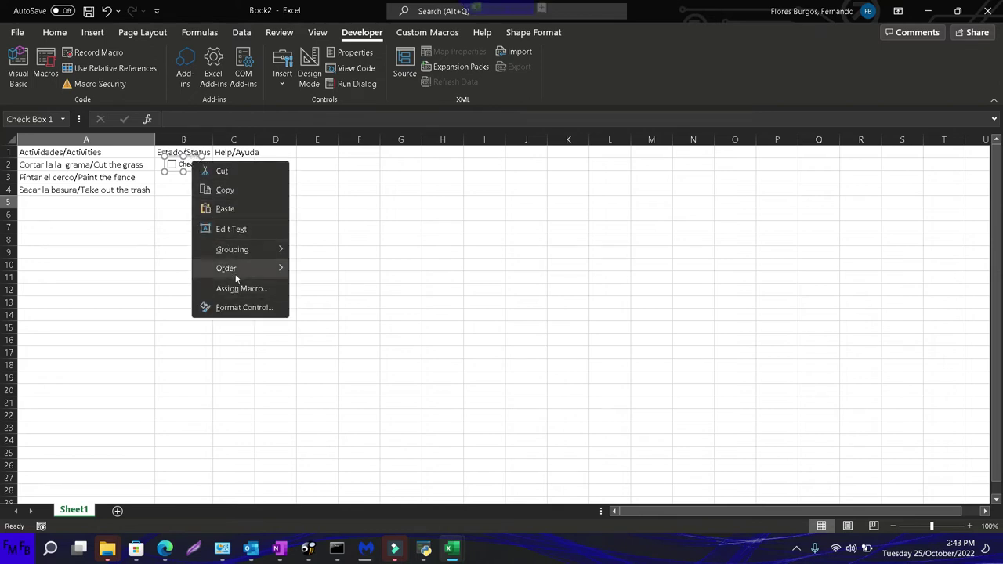
pyautogui.click(246, 229)
pyautogui.hotkey('ctrl', 'a')
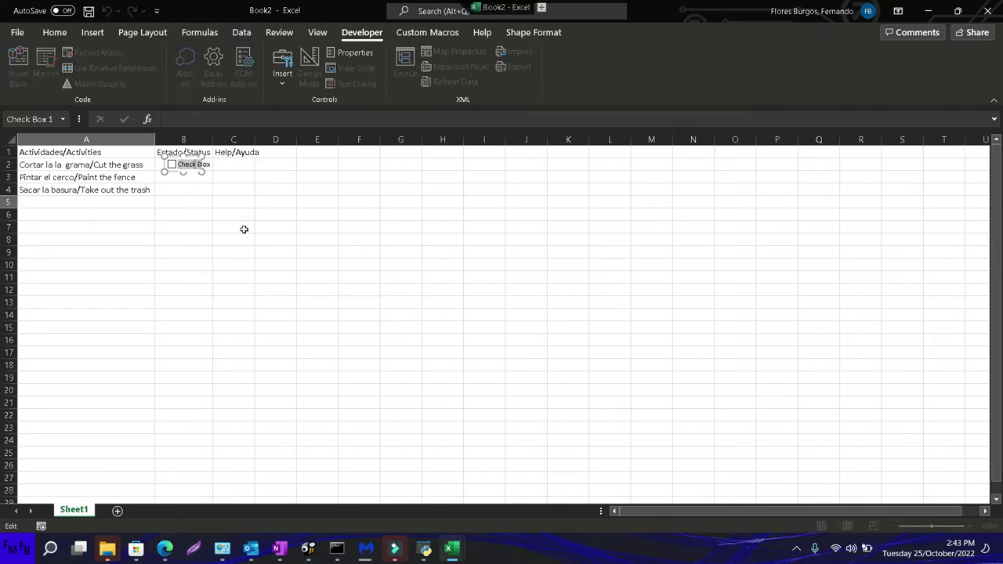
pyautogui.write('Done')
pyautogui.click(244, 229)
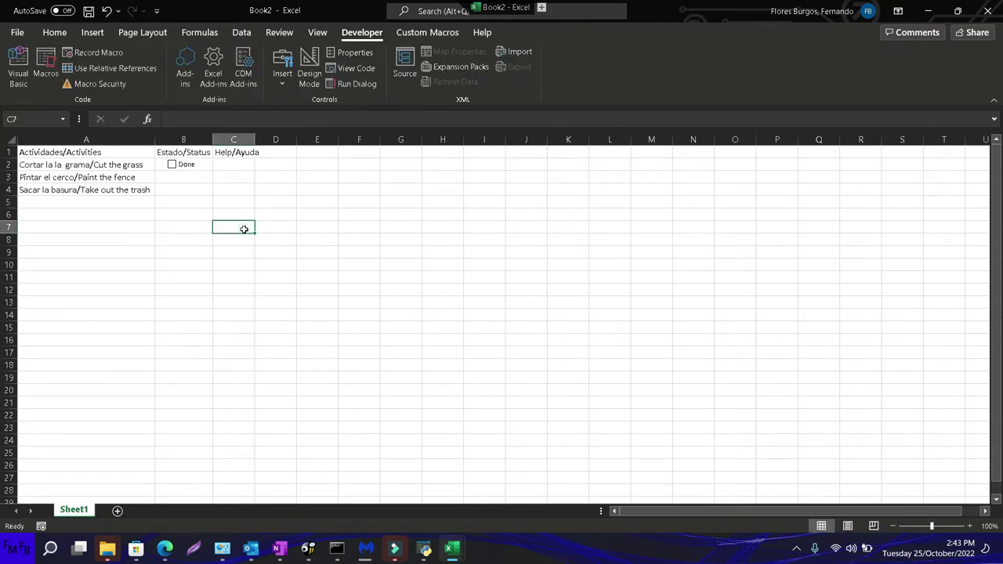
pyautogui.click(207, 169)
pyautogui.moveTo(212, 170); pyautogui.dragTo(213, 194)
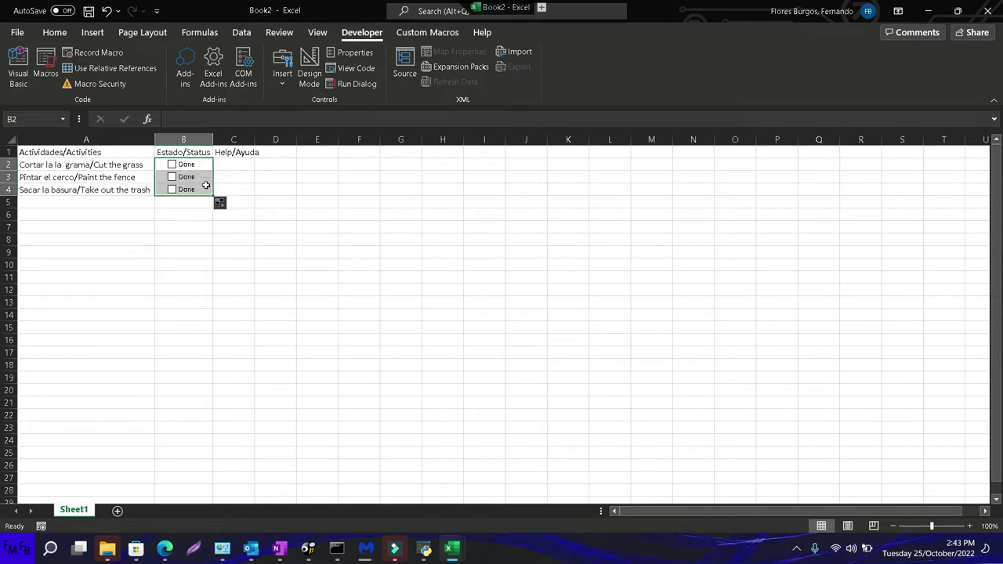
# - Set the first Done checkbox to Checked with its cell link set to C2
pyautogui.rightClick(196, 167)
pyautogui.rightClick(192, 166)
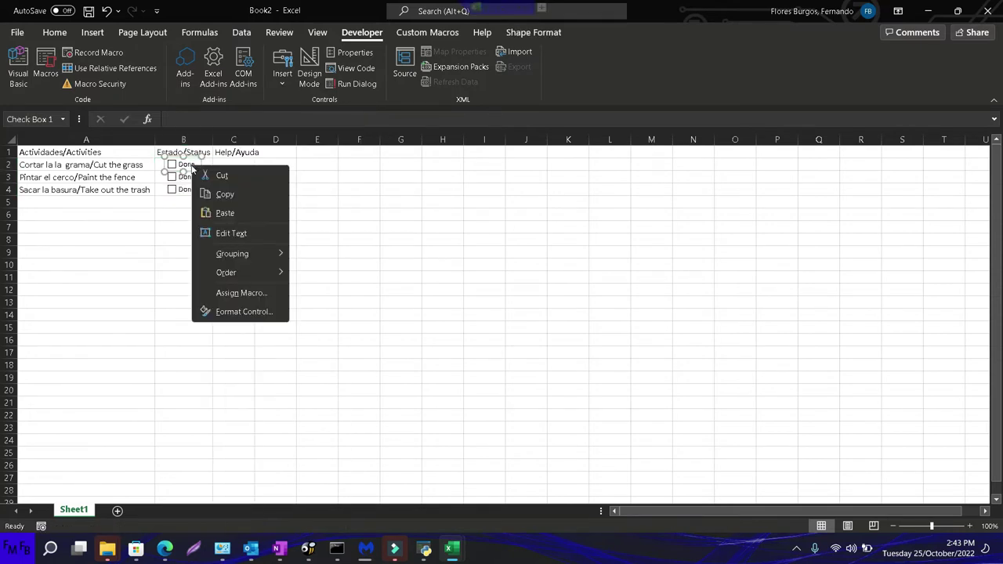
pyautogui.click(235, 311)
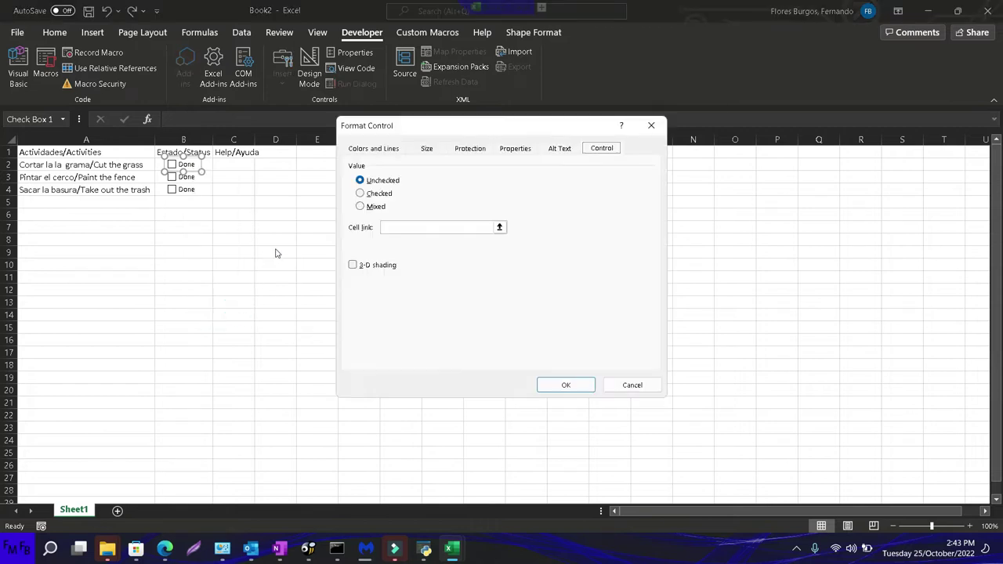
pyautogui.click(360, 193)
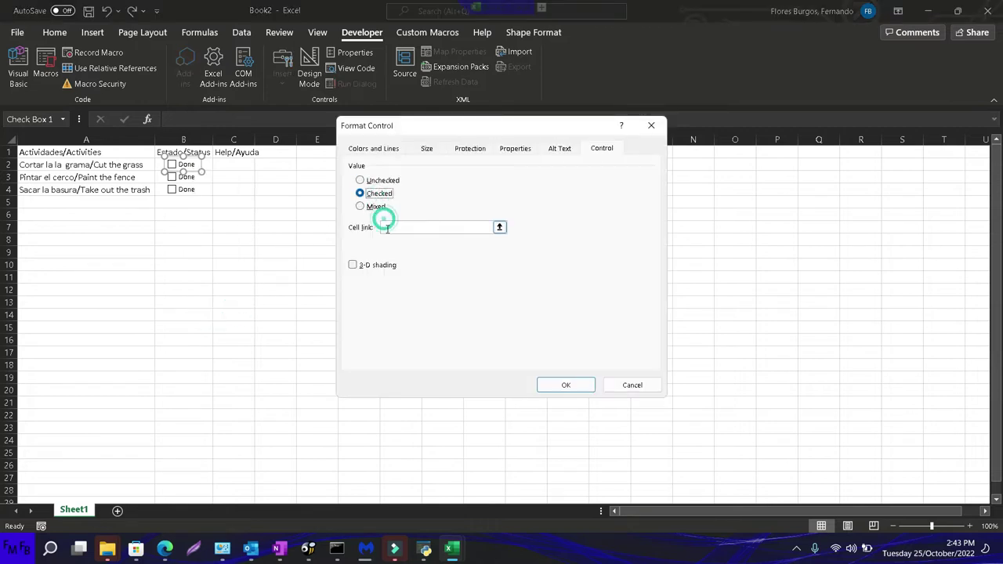
pyautogui.click(386, 227)
pyautogui.click(233, 164)
pyautogui.press('Return')
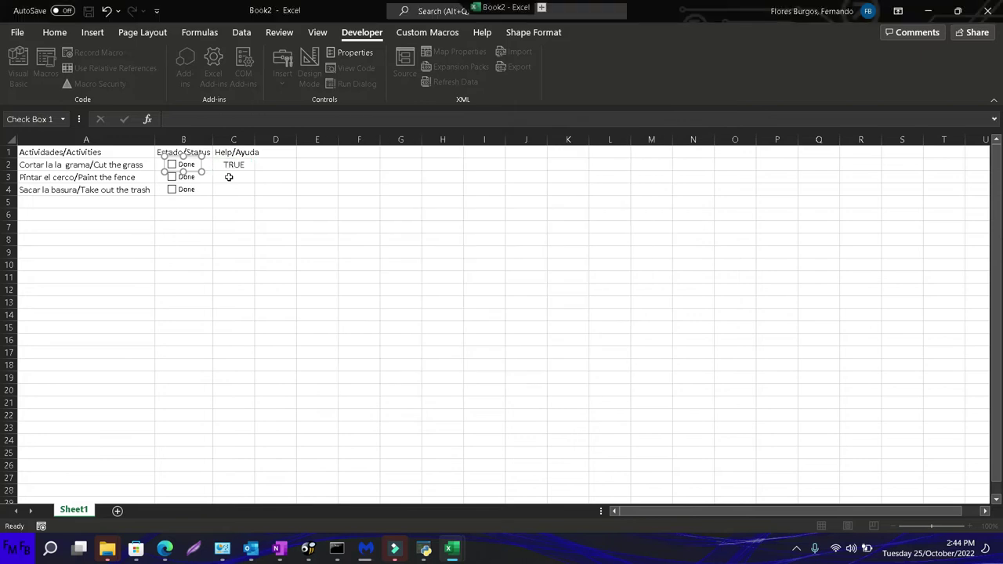
# - Set the second Done checkbox to Checked with its cell link set to C3
pyautogui.rightClick(193, 179)
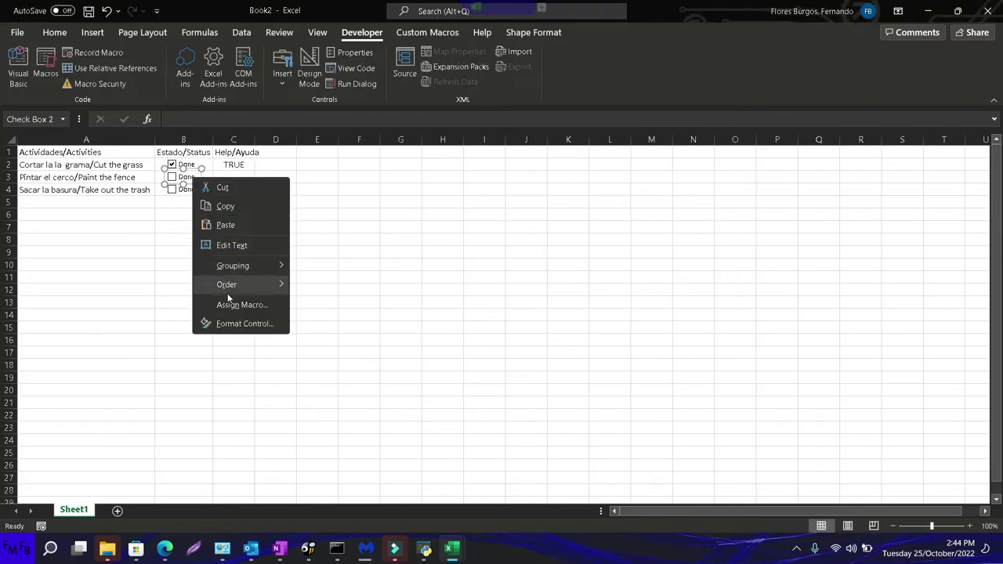
pyautogui.click(236, 328)
pyautogui.click(361, 192)
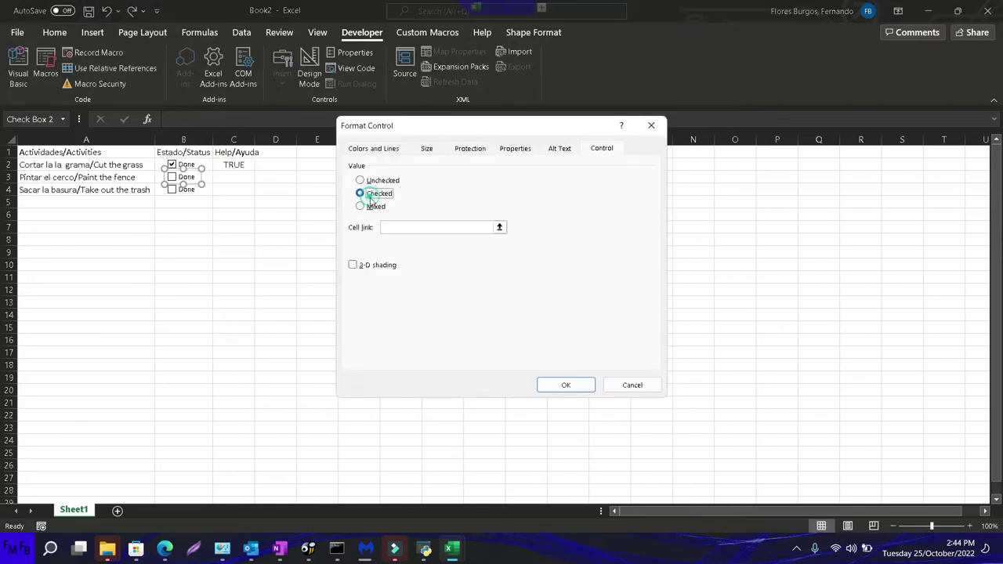
pyautogui.click(385, 227)
pyautogui.click(239, 178)
pyautogui.press('Return')
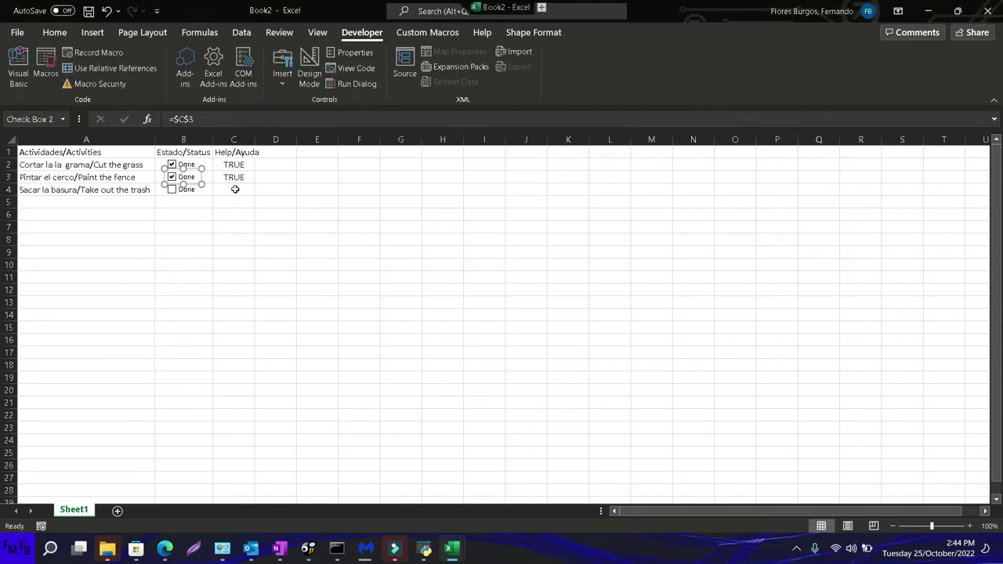
# - Set the third Done checkbox to Checked with its cell link set to C4
pyautogui.rightClick(181, 196)
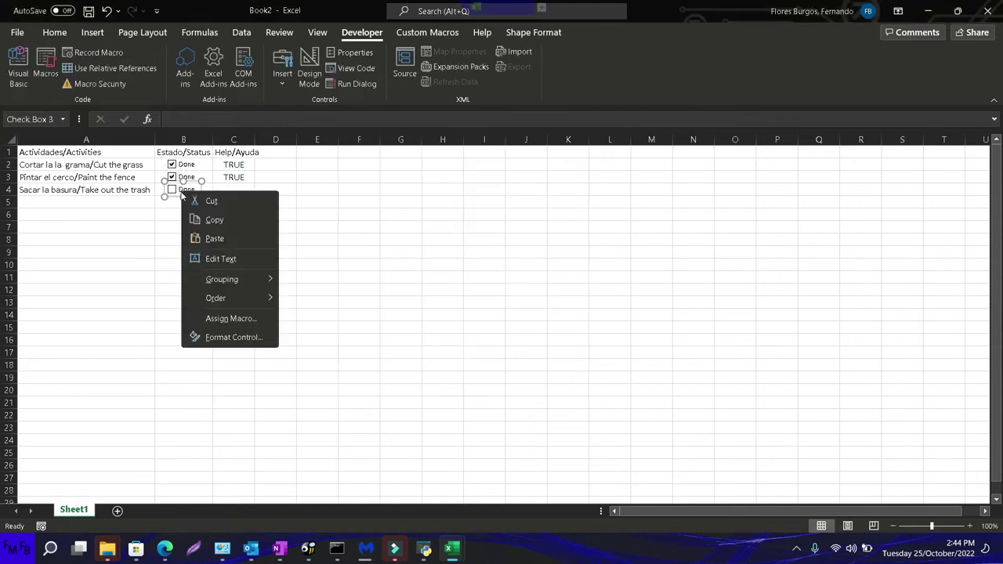
pyautogui.click(227, 335)
pyautogui.click(360, 193)
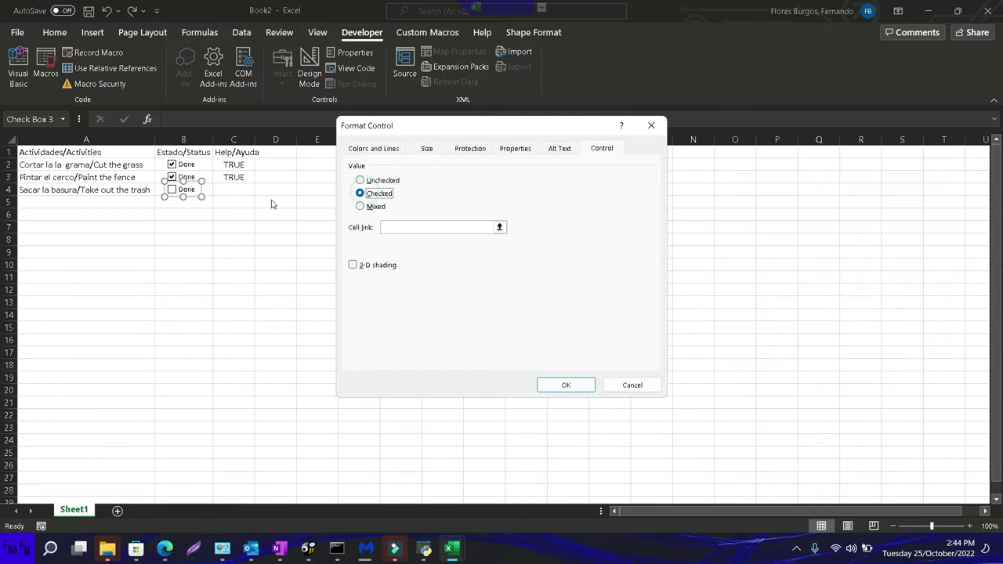
pyautogui.click(384, 226)
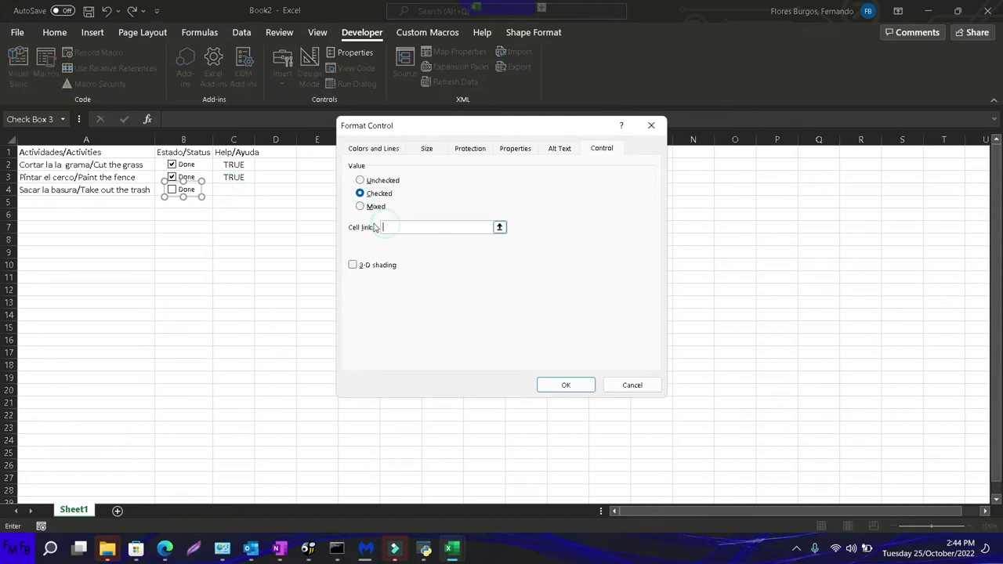
pyautogui.click(230, 190)
pyautogui.press('Return')
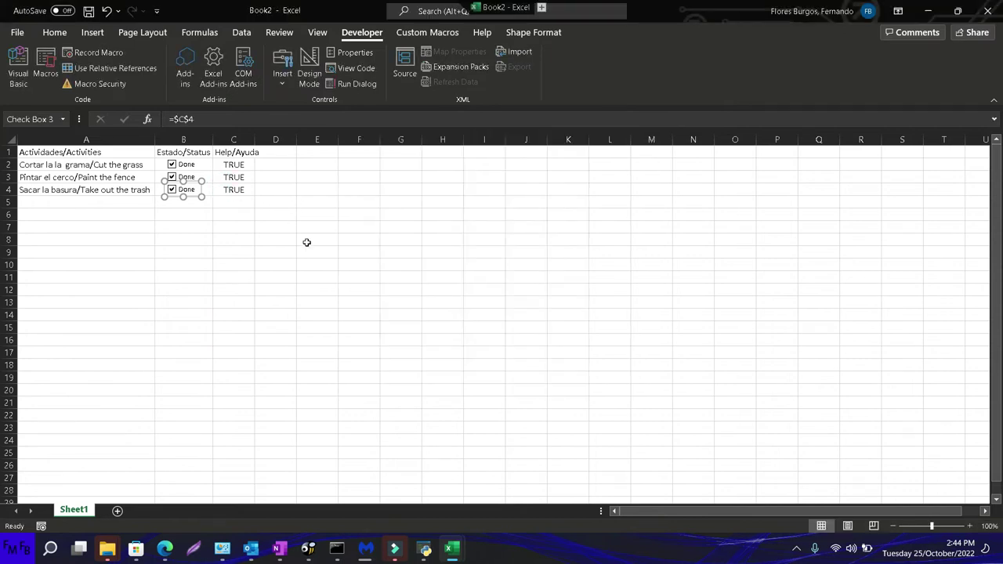
# - In the VBA editor, declare Sub proteger with lr = Cells(Rows.Count, 1).End(xlUp).Row
pyautogui.hotkey('alt', 'Tab')
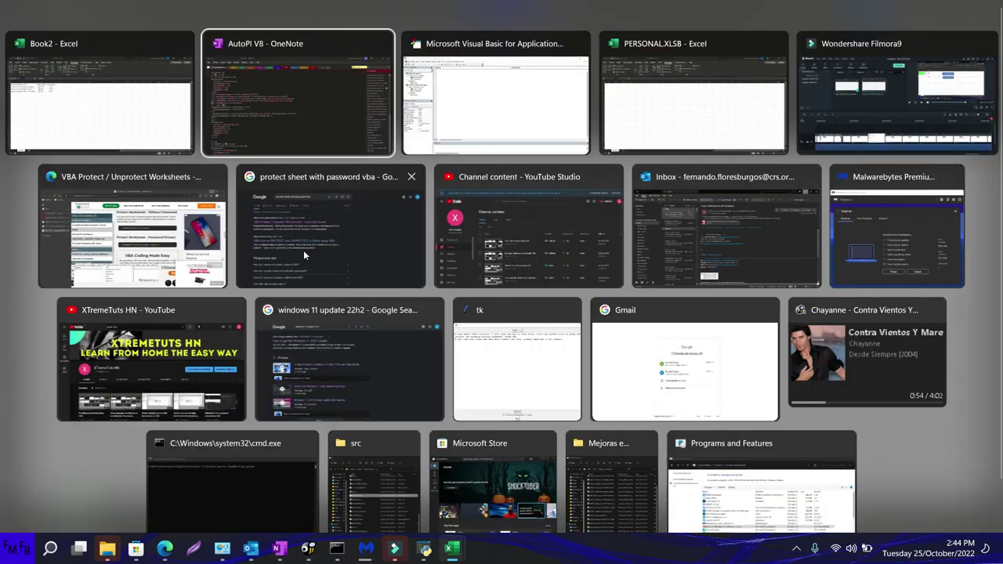
pyautogui.press('Tab')
pyautogui.write('sub proteger')
pyautogui.press('Return')
pyautogui.press('BackSpace')
pyautogui.write('lr')
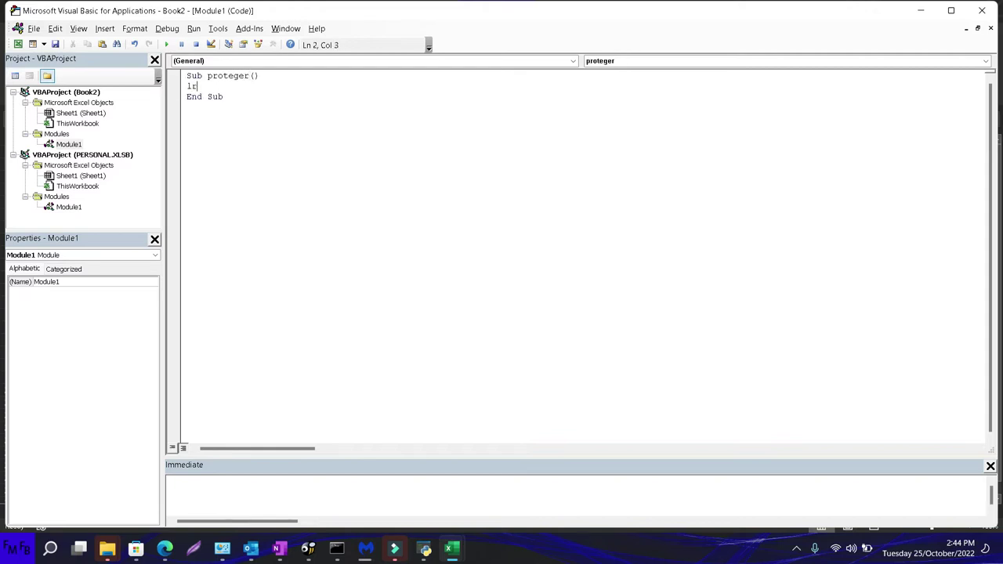
pyautogui.write('= Cells(Rows.Count, 2).End(xlUp).Row')
pyautogui.click(306, 86)
pyautogui.press('BackSpace')
pyautogui.write('1')
pyautogui.press('End')
pyautogui.press('Return')
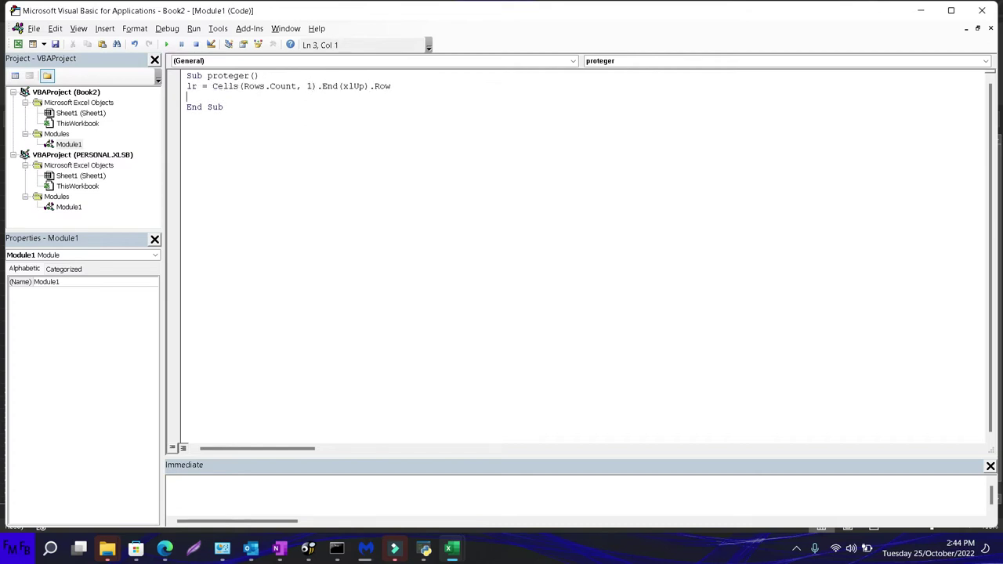
# - Add a For i = 2 To lr loop containing If ActiveSheet.Range("C" & i).Value = True Then
pyautogui.write('for i = 2 to lr')
pyautogui.press('Return')
pyautogui.press('Return')
pyautogui.write('next iif ')
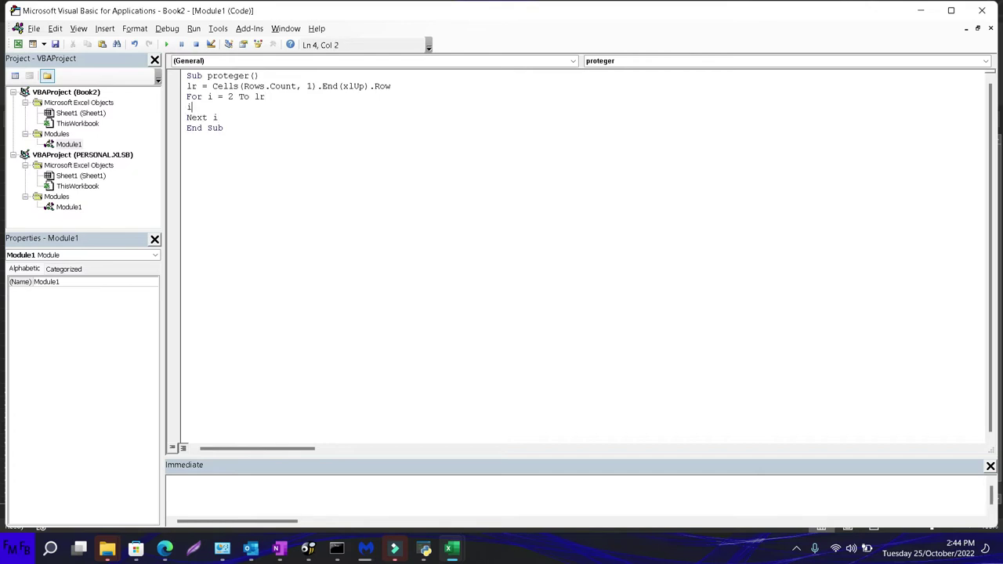
pyautogui.write('Activesheet.Range()')
pyautogui.write('""')
pyautogui.write('C')
pyautogui.press('Right')
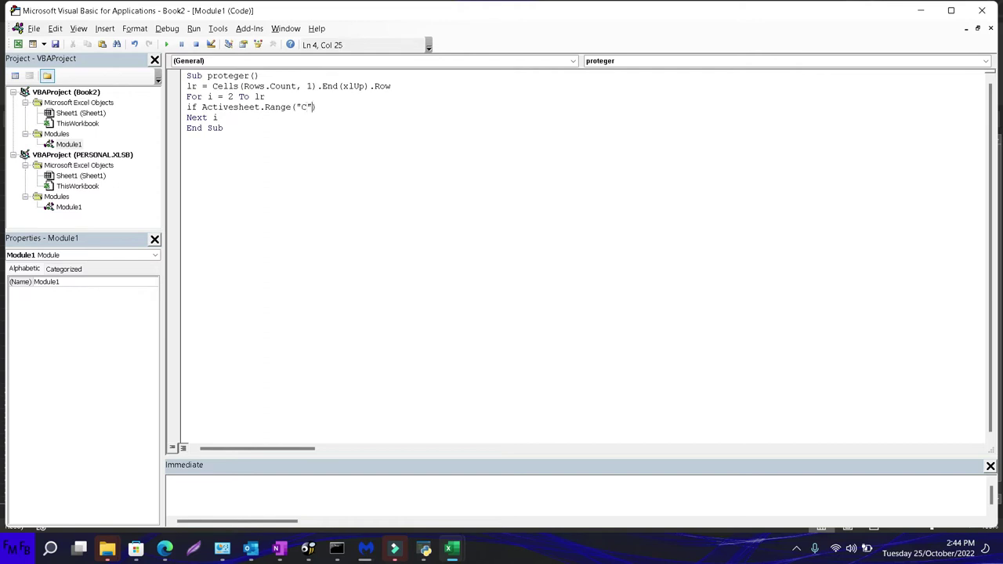
pyautogui.write('& i')
pyautogui.press('Right')
pyautogui.write('.value=true then')
pyautogui.press('Return')
pyautogui.press('Return')
pyautogui.write('ndif')
pyautogui.click(188, 117)
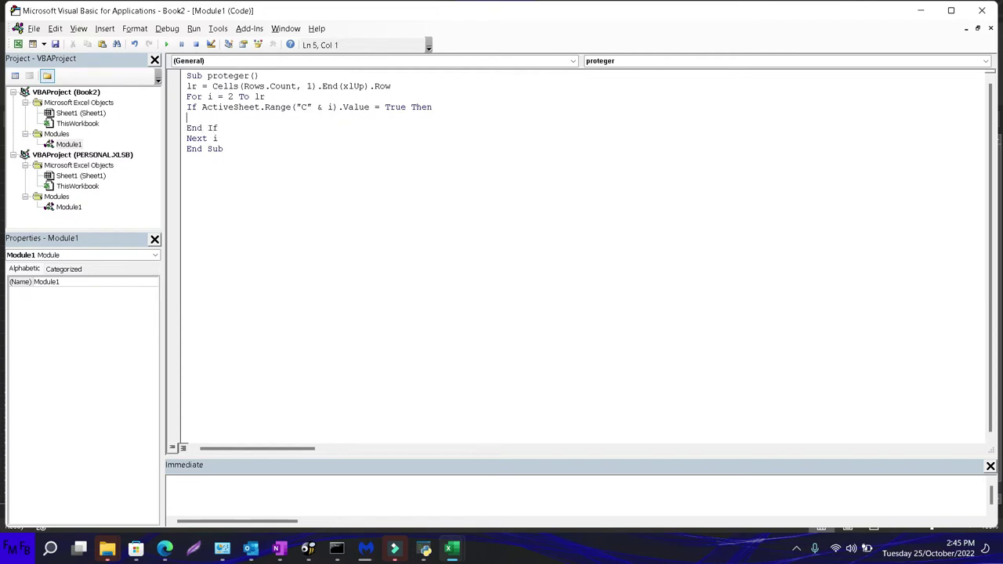
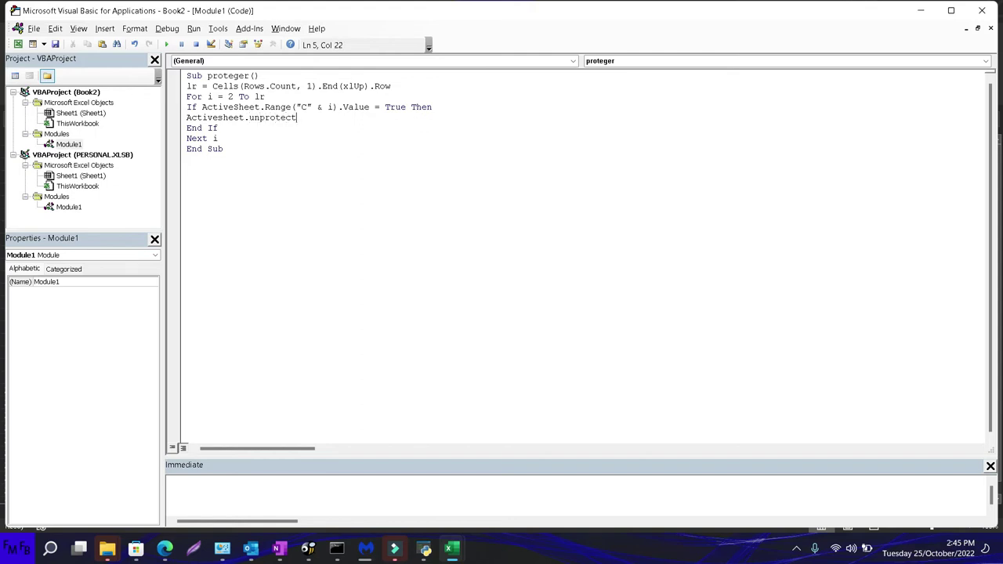
pyautogui.press('Left')
pyautogui.press('Return')
# - Add lines setting Range("A" & i).Locked = True and its Interior.ColorIndex to 4
pyautogui.write('Activesheet.Range()')
pyautogui.press('Left')
pyautogui.write('A" & i)')
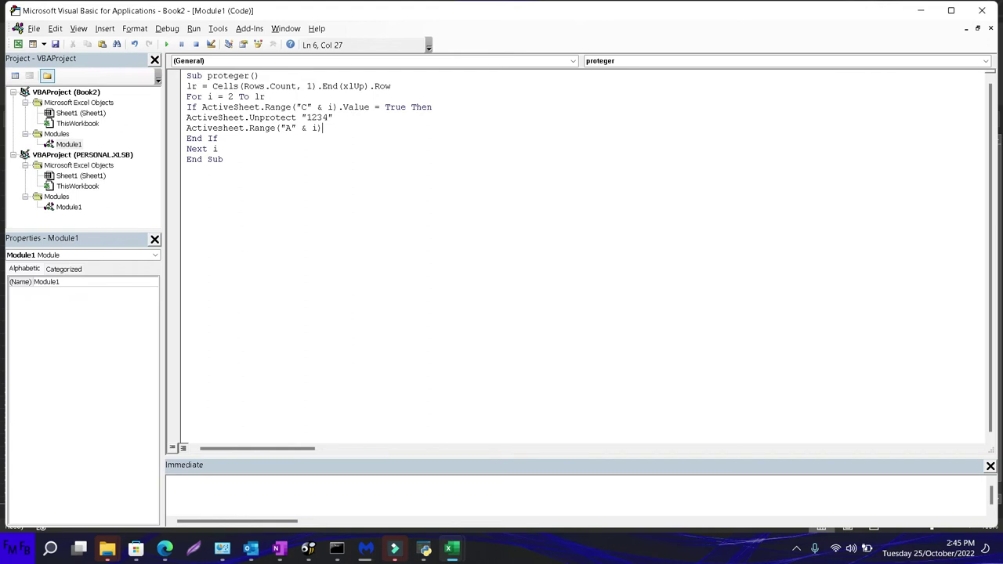
pyautogui.write('.locj')
pyautogui.press('BackSpace')
pyautogui.write('ked=true')
pyautogui.press('Return')
pyautogui.write('Activesheet.Rang')
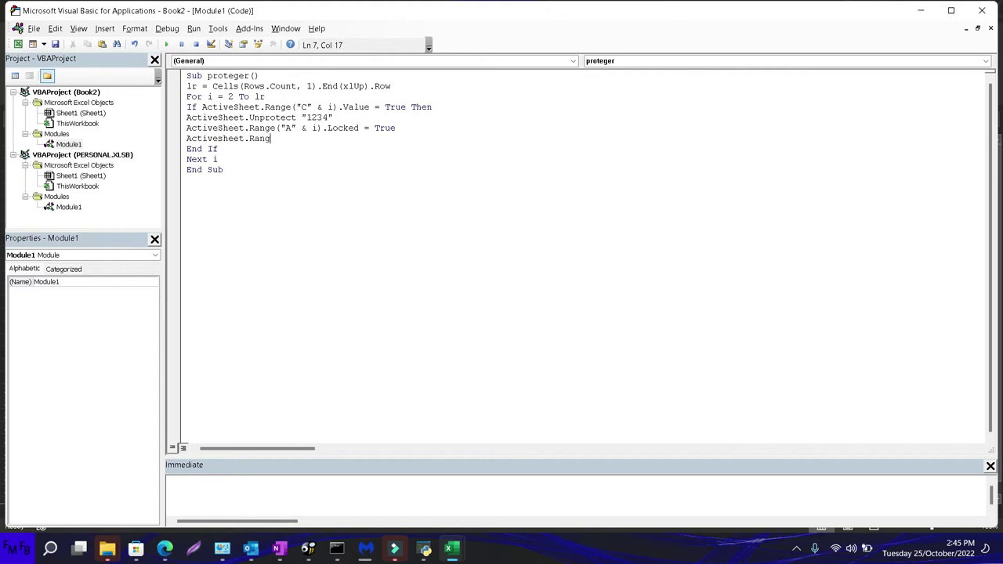
pyautogui.write('(')
pyautogui.write('"" & i')
pyautogui.write('A')
pyautogui.write('interior')
pyautogui.write('colorindex=4')
pyautogui.press('Return')
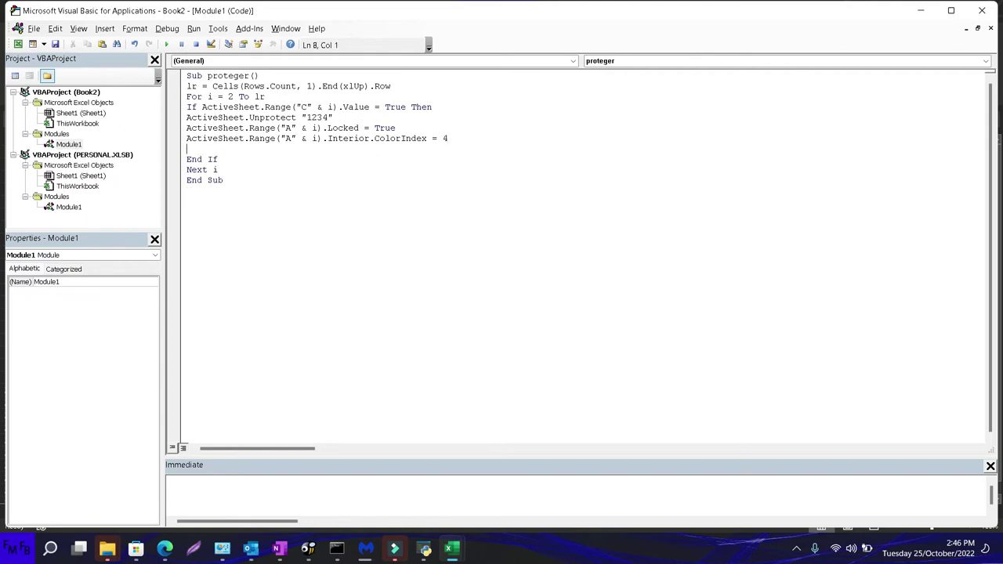
pyautogui.press('Return')
pyautogui.write('else')
pyautogui.press('Return')
pyautogui.write('Activesheet')
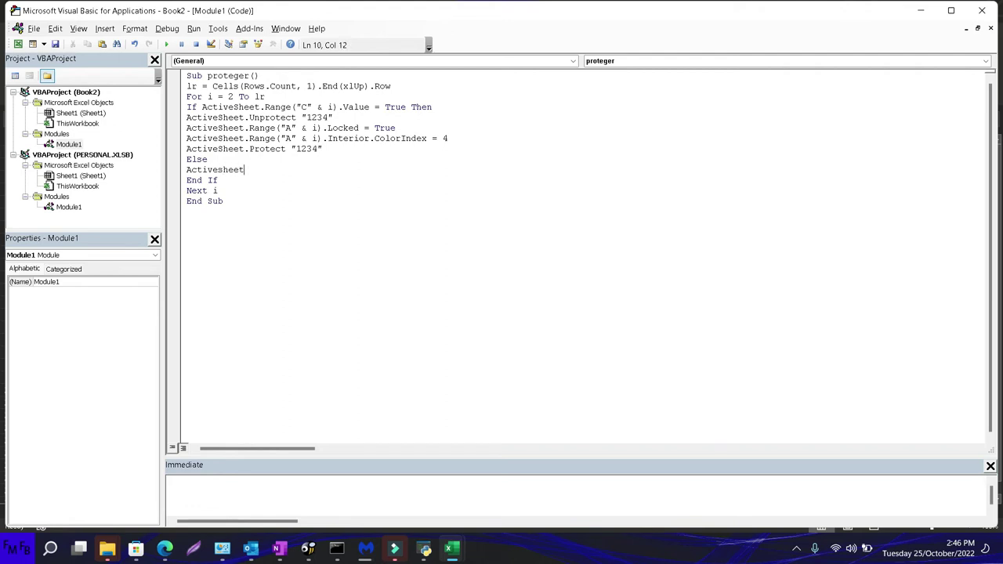
pyautogui.write('unpor')
pyautogui.write('otect')
pyautogui.write('""')
pyautogui.press('Return')
# - Add an Interior.ColorIndex = 0 colour-reset line to the Else branch
pyautogui.write('ctivesheet.c')
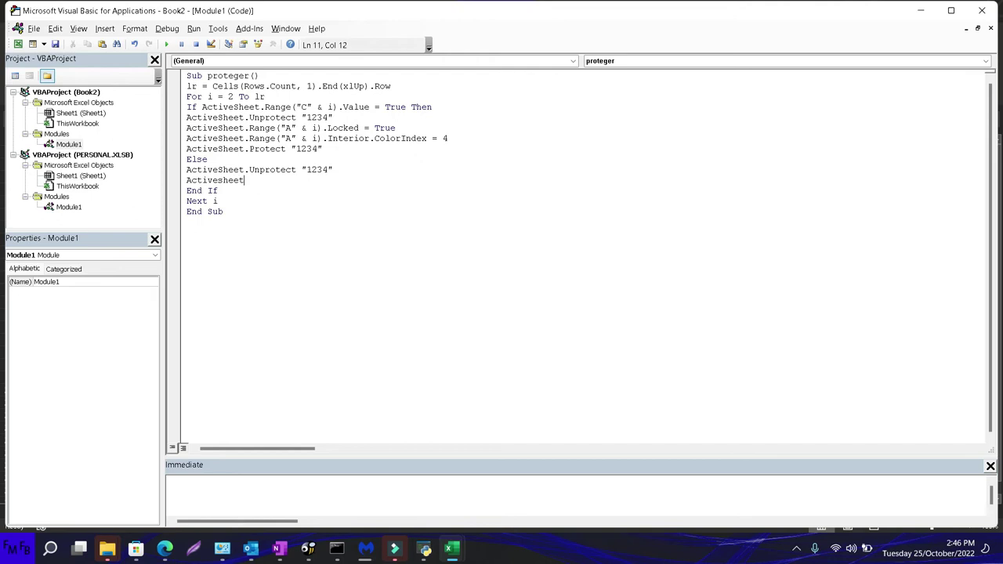
pyautogui.write('olorindex')
pyautogui.press('BackSpace')
pyautogui.press('BackSpace')
pyautogui.press('BackSpace')
pyautogui.hotkey('ctrl', 'shift', 'Left')
pyautogui.write('interior.colorindex=')
pyautogui.press('Up')
# - Insert Range("A" & i).Locked = False in the Else branch and return to Excel
pyautogui.press('Return')
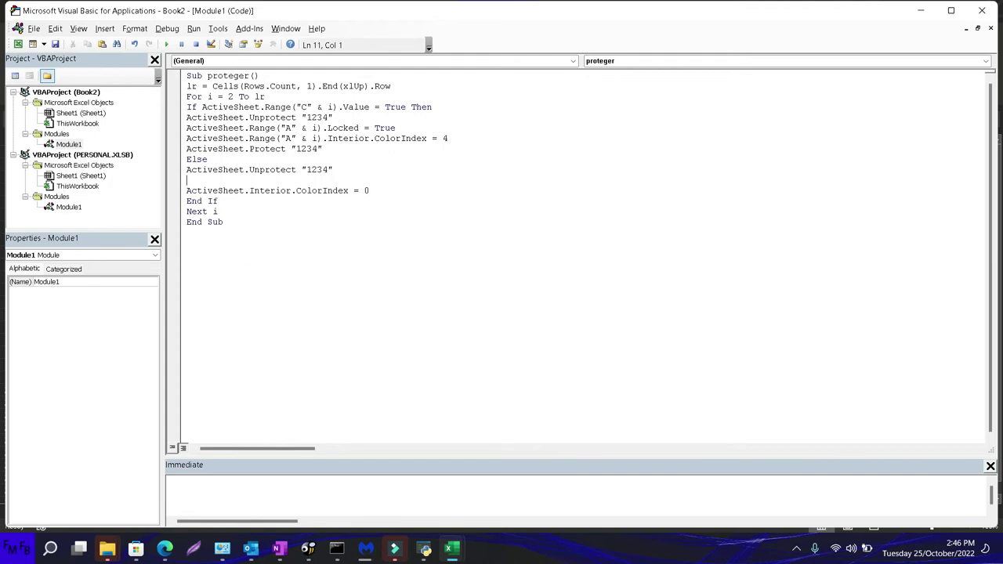
pyautogui.write('ctives')
pyautogui.write('heet.')
pyautogui.write('Range(')
pyautogui.write('""')
pyautogui.write('A')
pyautogui.press('Right')
pyautogui.write('& ')
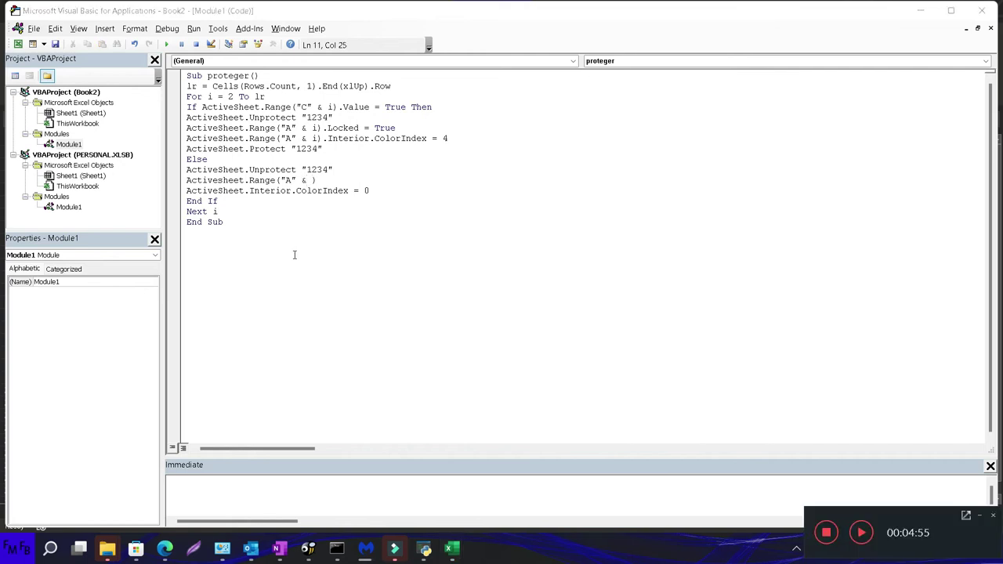
pyautogui.write('i)')
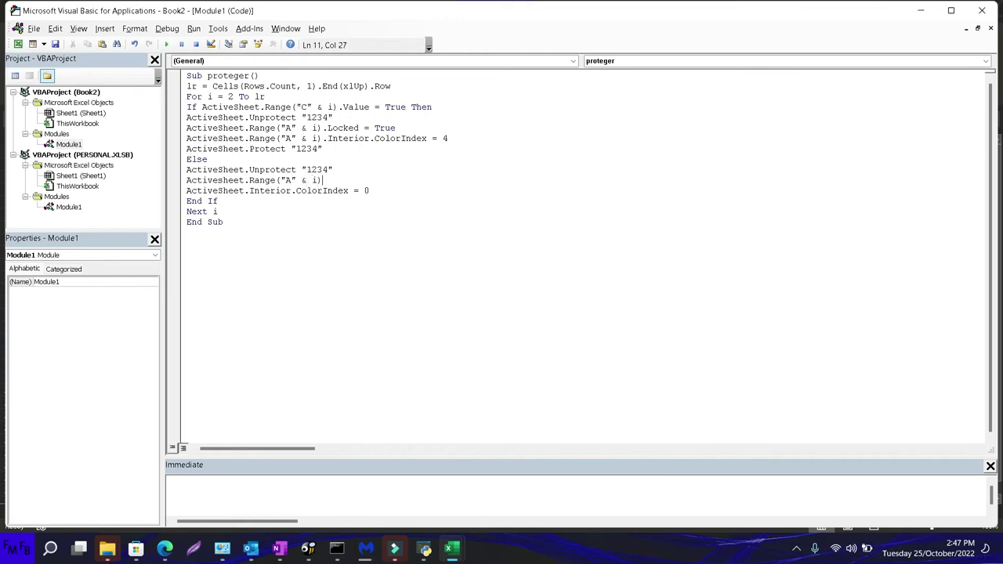
pyautogui.write('.Locked')
pyautogui.click(187, 191)
pyautogui.click(360, 181)
pyautogui.write('False')
pyautogui.press('Down')
pyautogui.hotkey('alt', 'Tab')
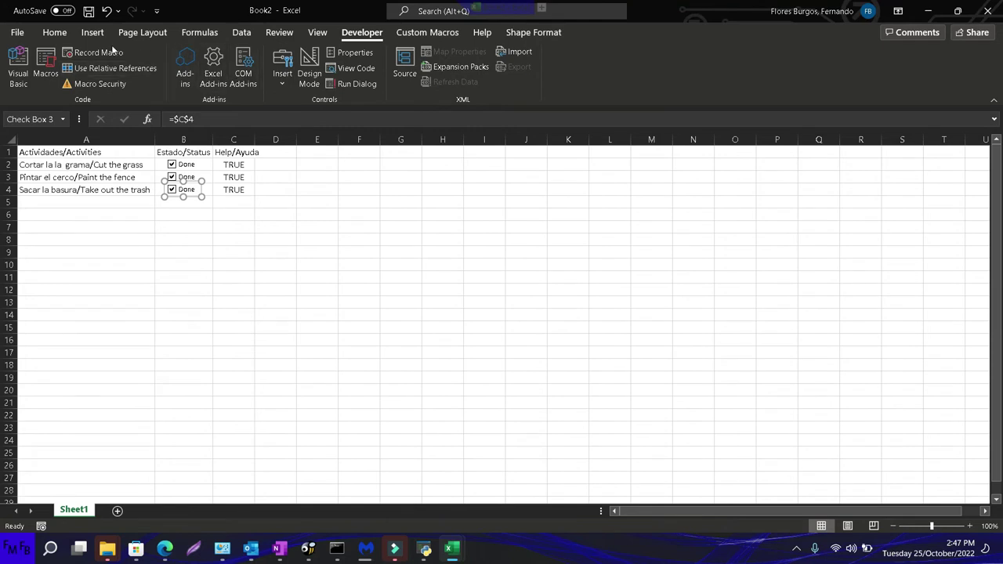
# - Draw a rectangle across columns F to I labelled Proteger/Protect
pyautogui.click(92, 32)
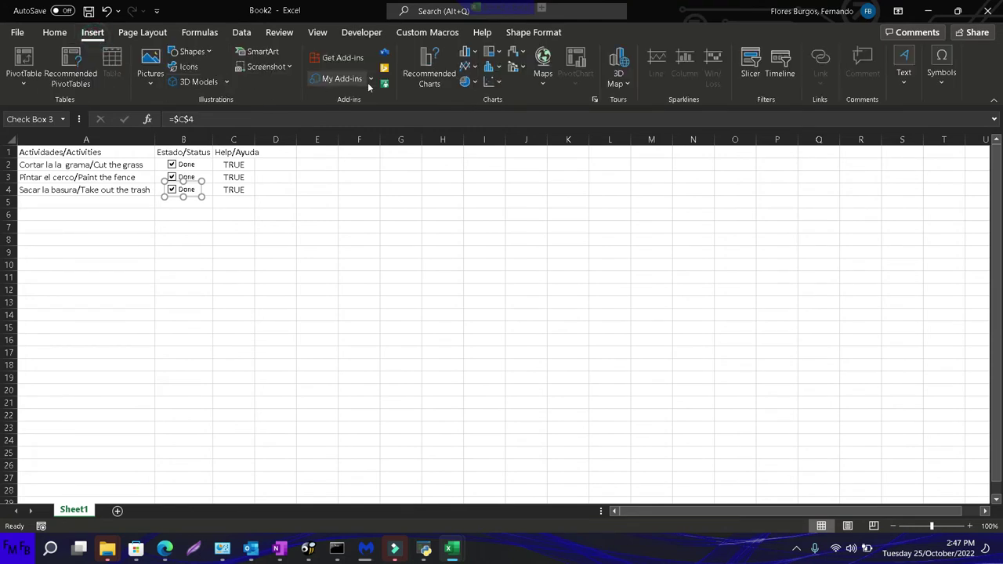
pyautogui.click(191, 51)
pyautogui.click(236, 88)
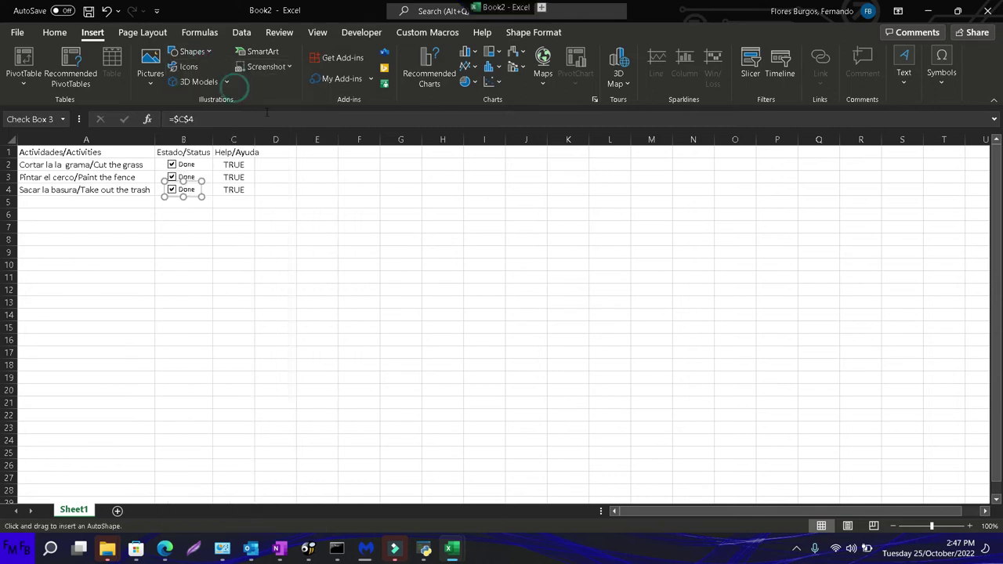
pyautogui.moveTo(338, 147)
pyautogui.mouseDown()
pyautogui.moveTo(508, 172)
pyautogui.moveTo(536, 188)
pyautogui.mouseUp()
pyautogui.write('Prote')
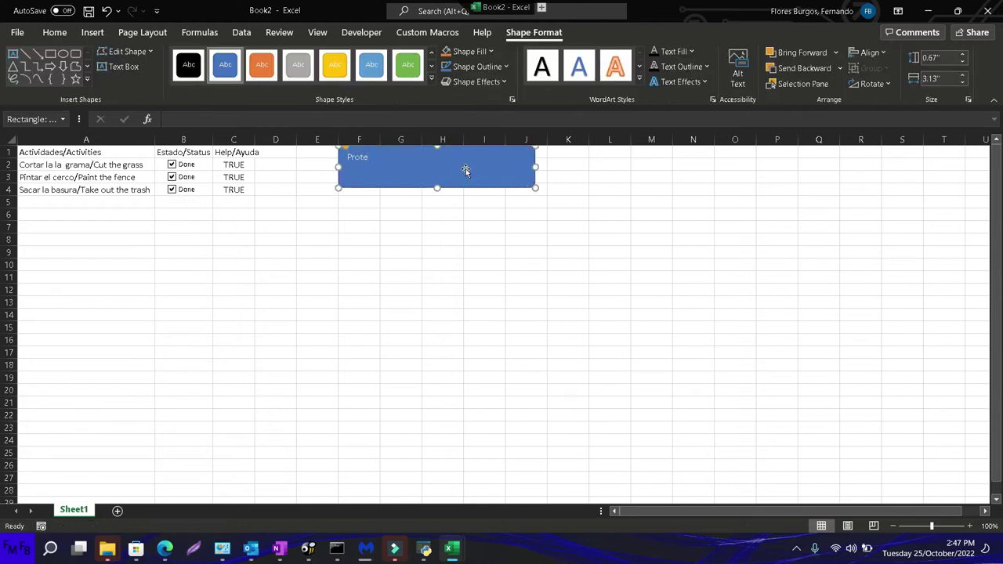
pyautogui.write('ger/Protect')
# - Format the Proteger/Protect text as 20 pt bold, centred horizontally and vertically
pyautogui.hotkey('ctrl', 'a')
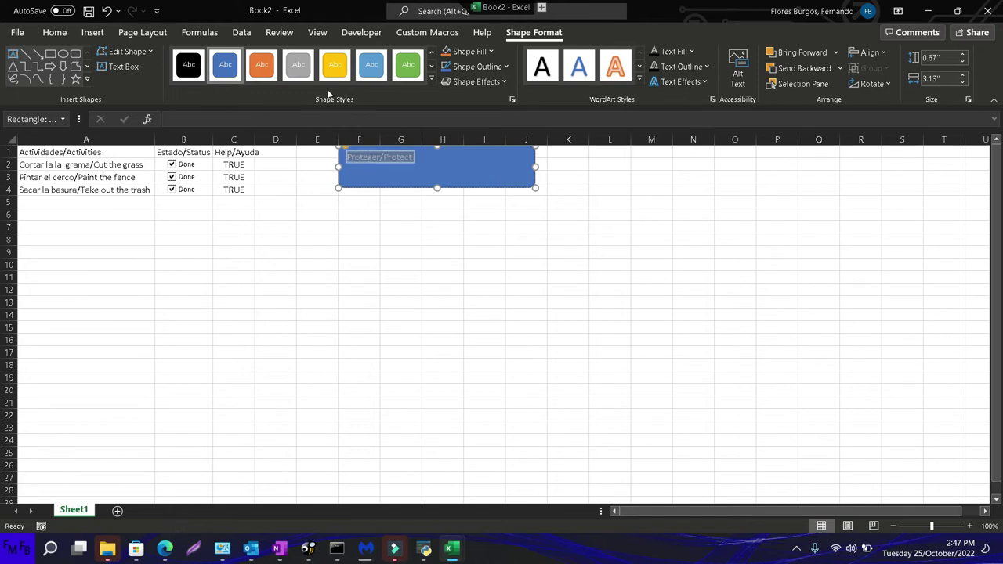
pyautogui.click(55, 32)
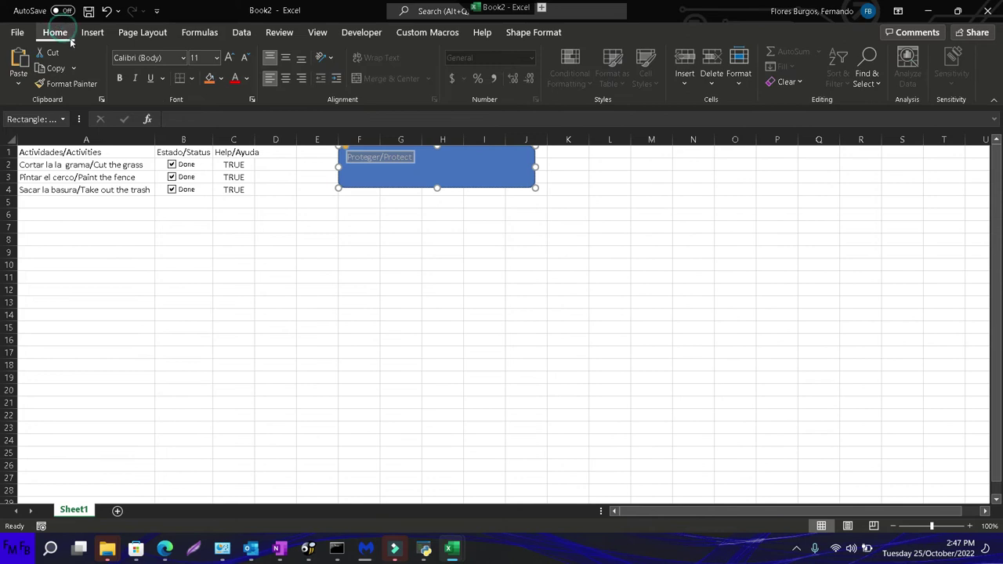
pyautogui.click(217, 65)
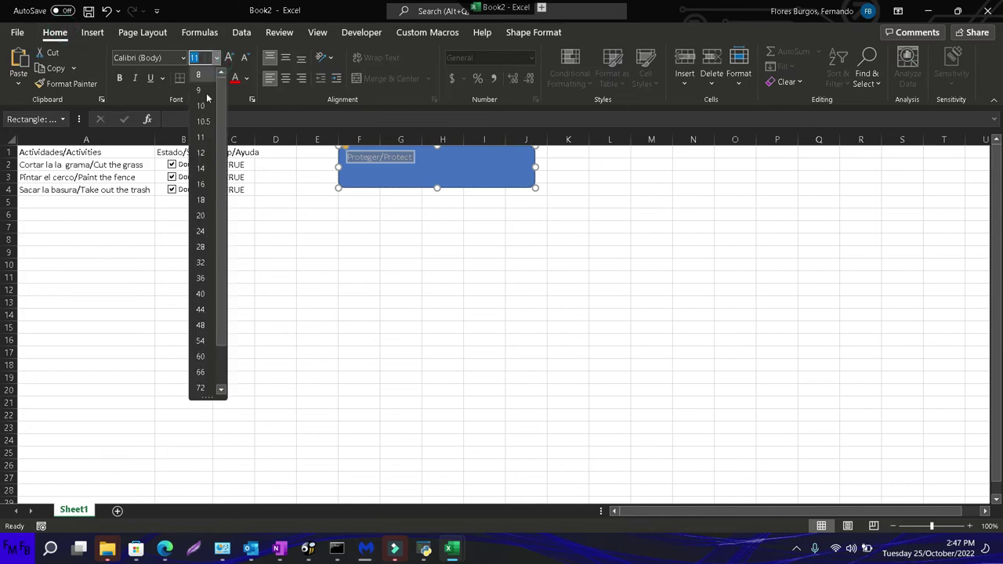
pyautogui.click(203, 215)
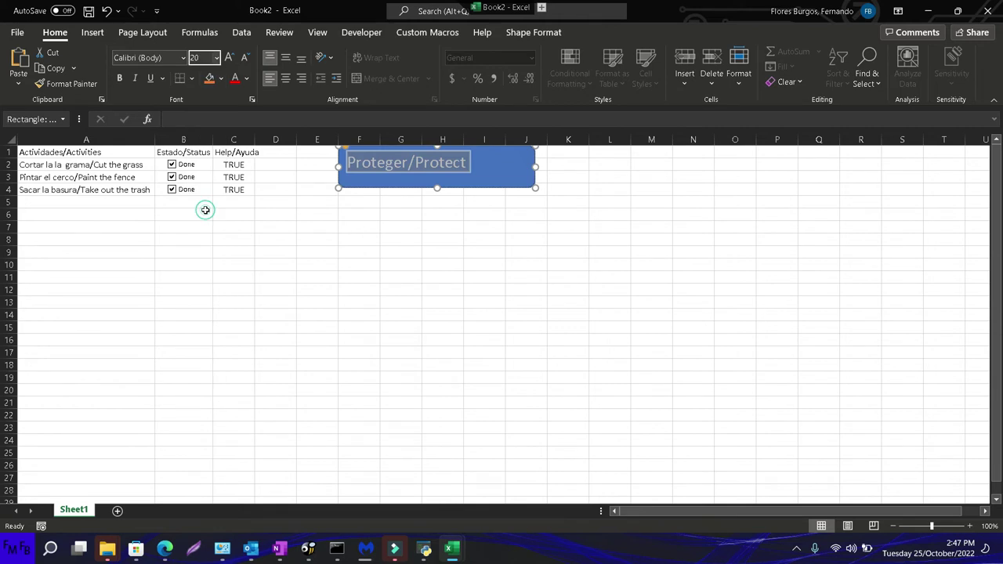
pyautogui.click(120, 79)
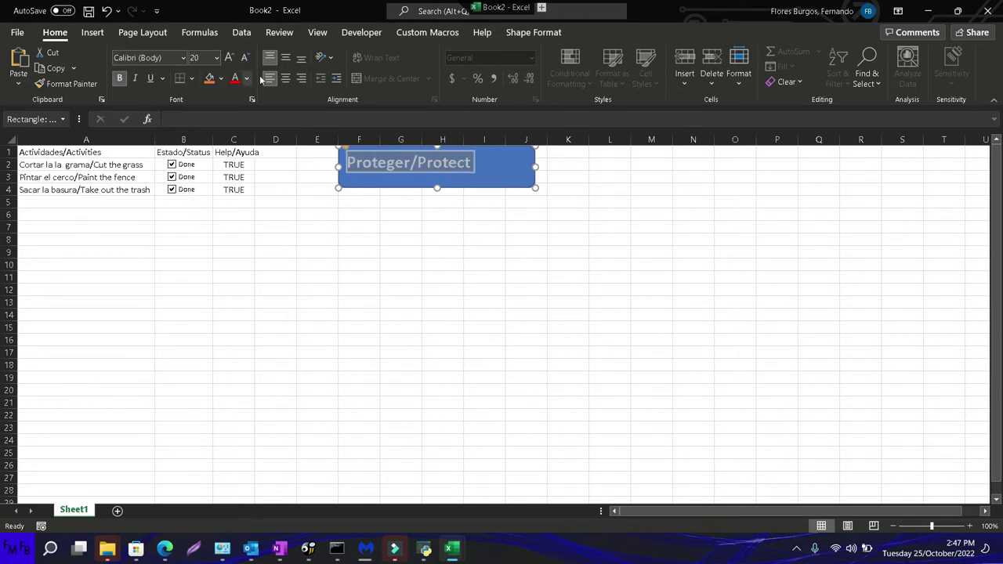
pyautogui.click(285, 78)
pyautogui.click(286, 61)
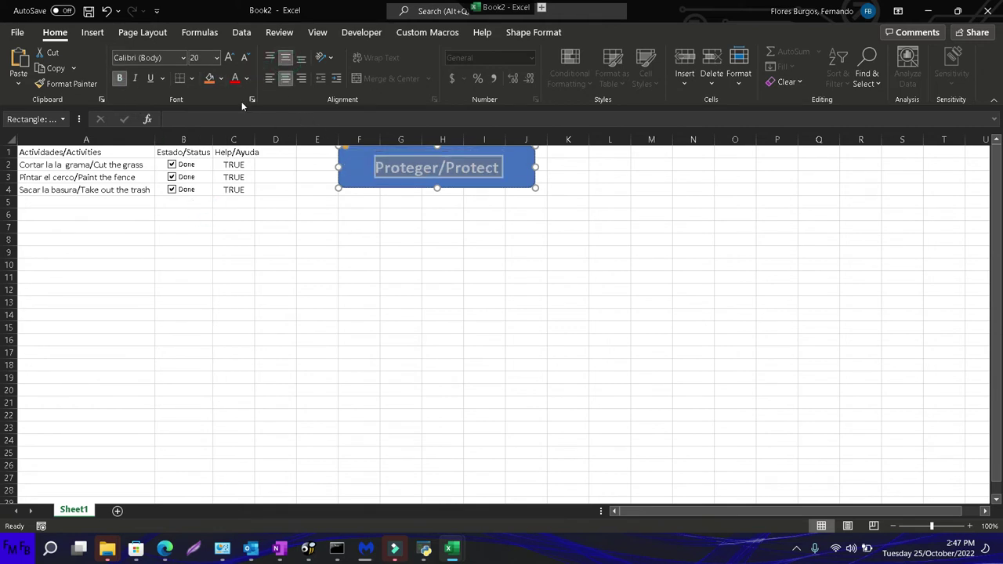
pyautogui.click(94, 32)
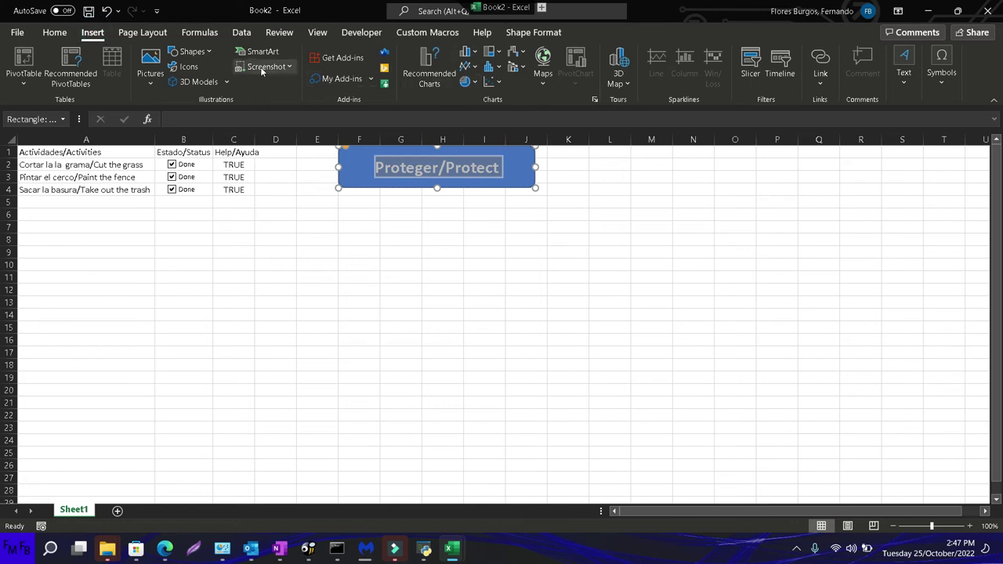
# - Draw a rounded rectangle below, labelled Desproteger/Unprotect in 20 pt bold centred text
pyautogui.click(194, 52)
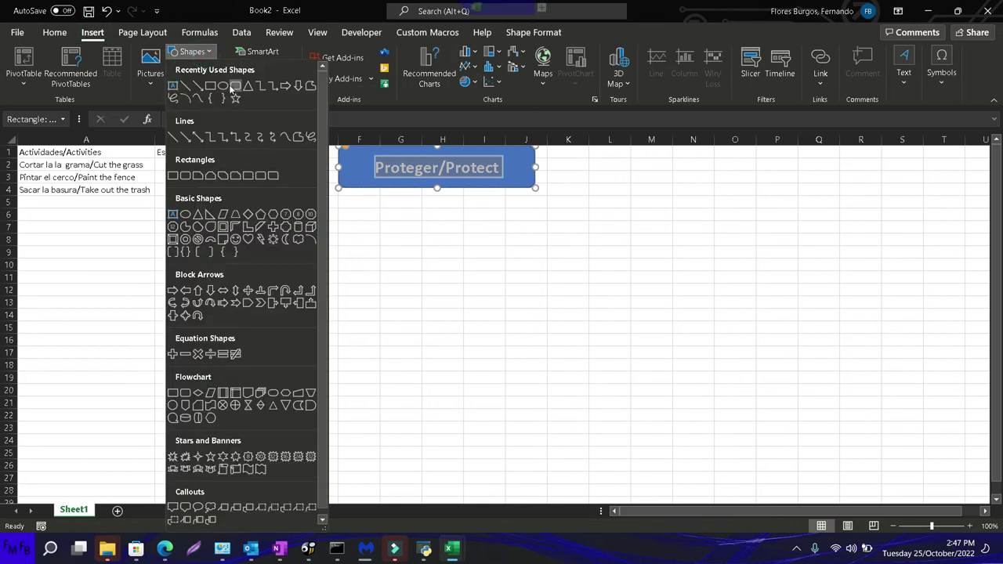
pyautogui.click(234, 85)
pyautogui.moveTo(340, 207); pyautogui.dragTo(534, 255)
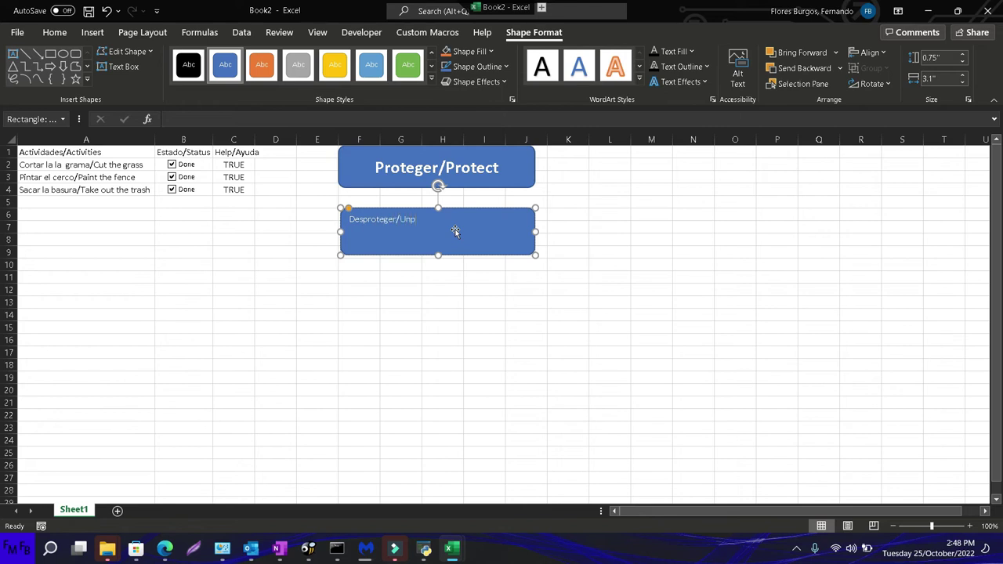
pyautogui.hotkey('ctrl', 'a')
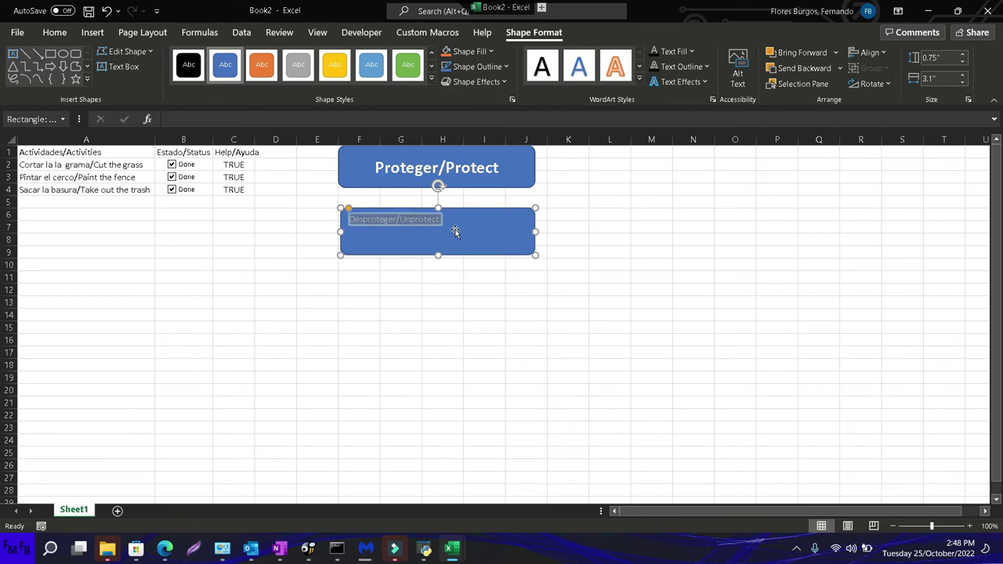
pyautogui.click(54, 32)
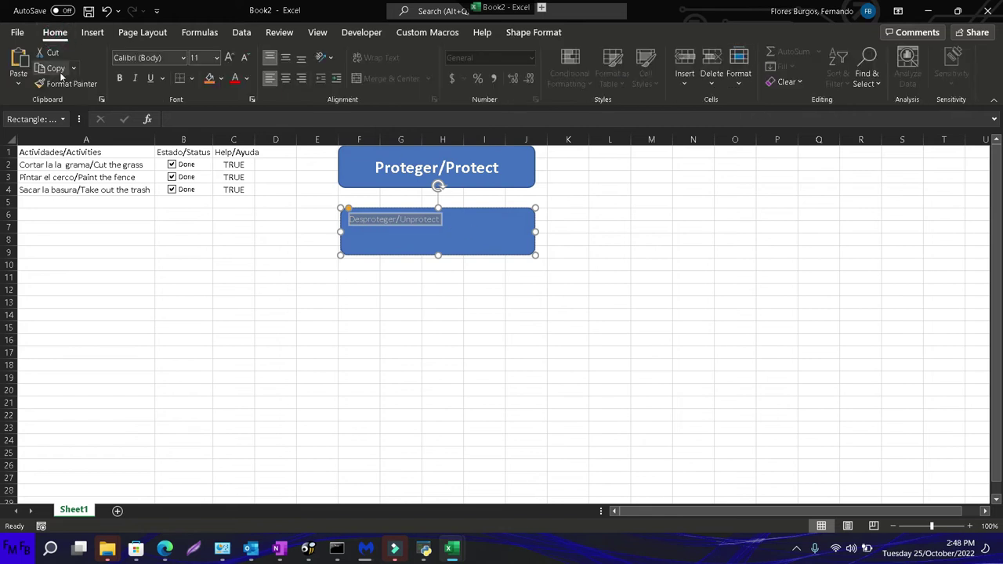
pyautogui.click(216, 60)
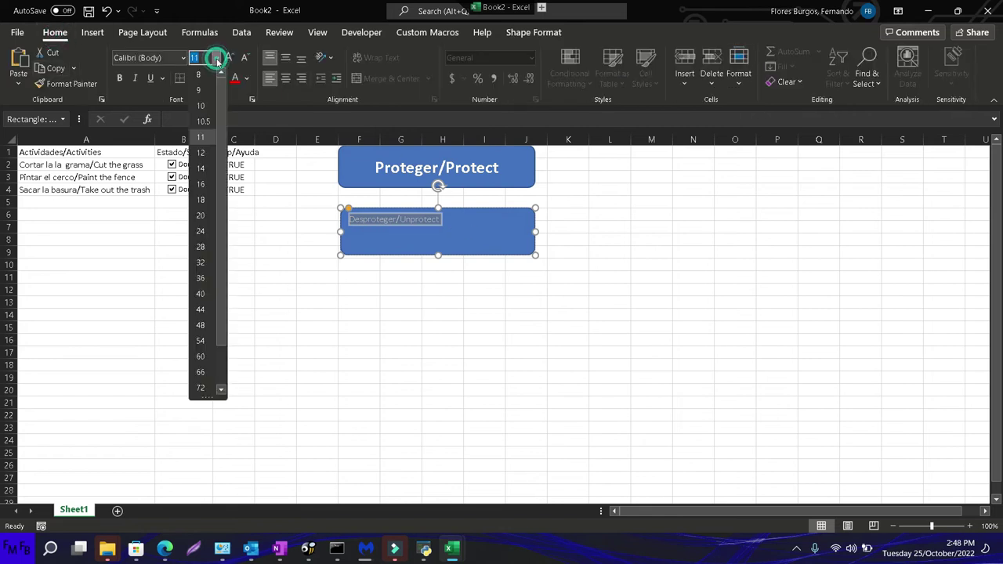
pyautogui.click(206, 219)
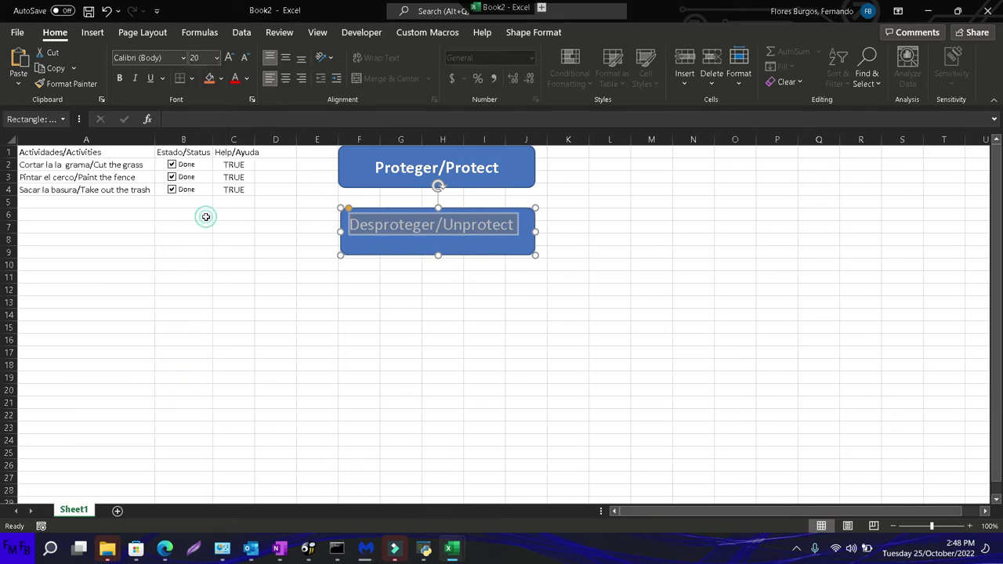
pyautogui.click(119, 78)
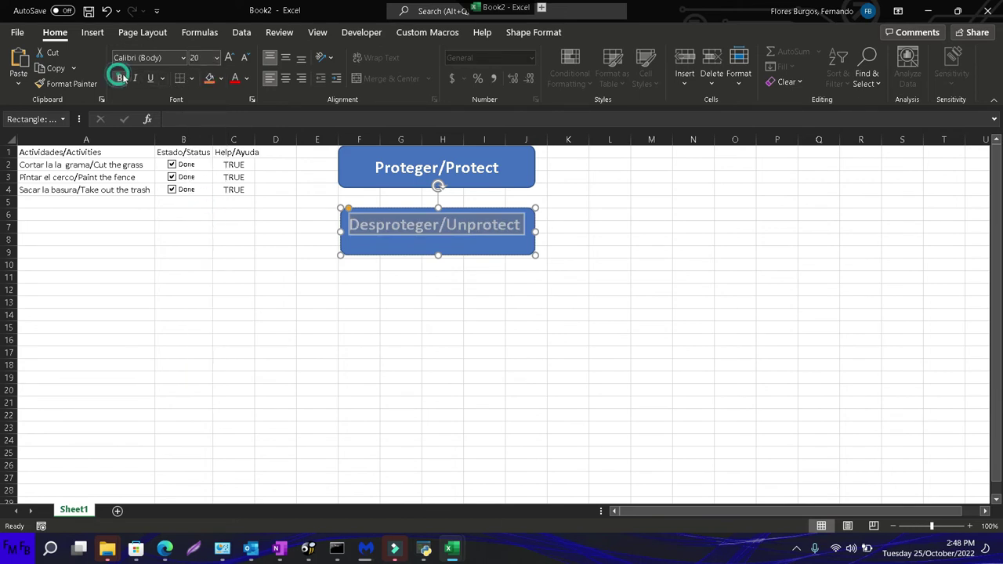
pyautogui.click(286, 78)
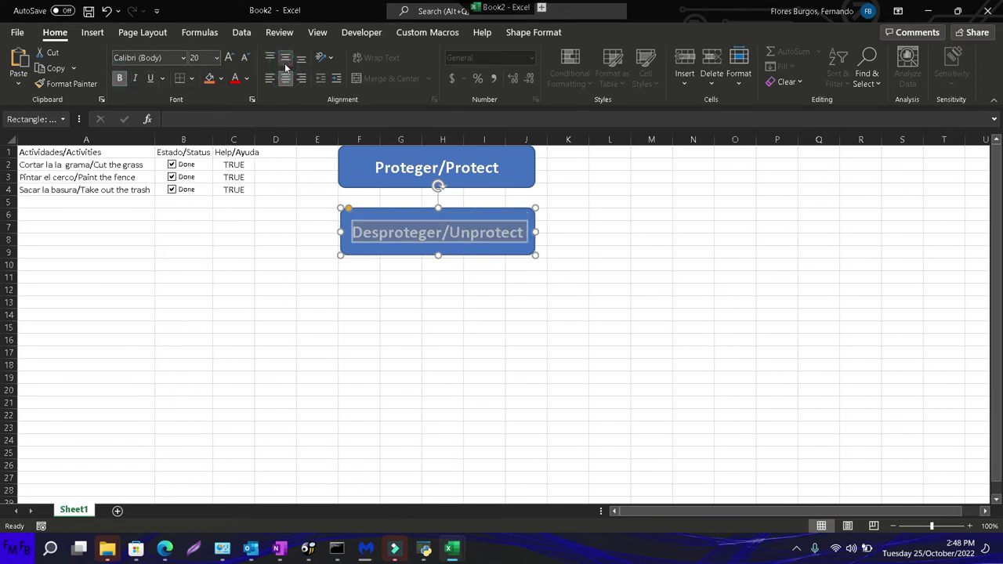
# - Assign the proteger macro to the Proteger/Protect shape
pyautogui.click(269, 200)
pyautogui.rightClick(372, 180)
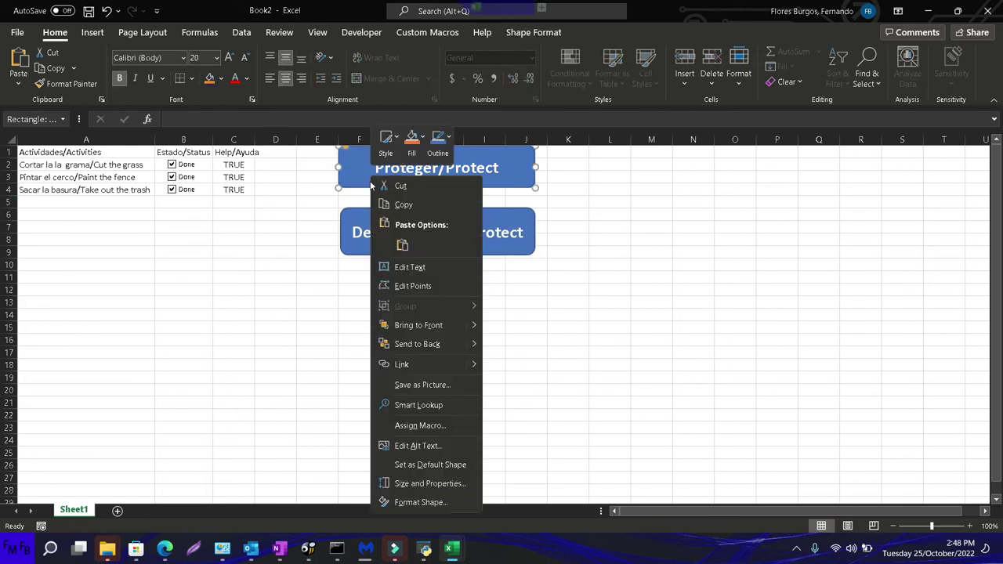
pyautogui.click(436, 428)
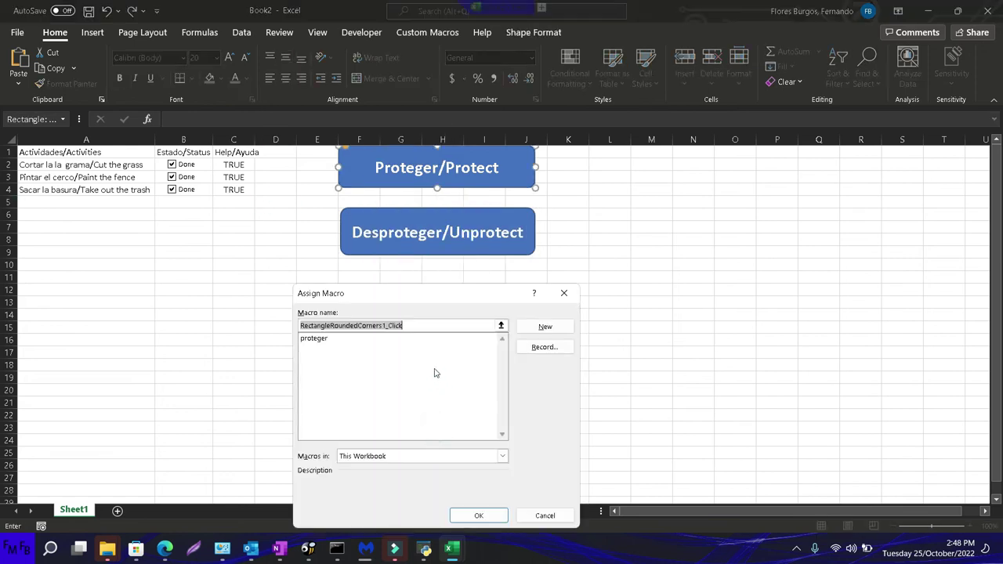
pyautogui.click(359, 339)
pyautogui.click(503, 510)
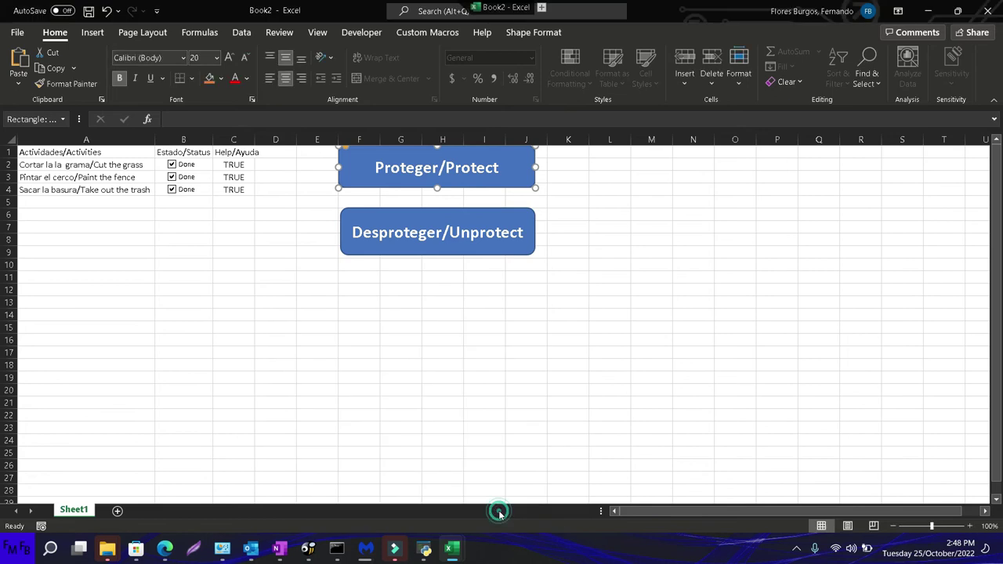
pyautogui.hotkey('alt', 'F11')
pyautogui.click(258, 230)
pyautogui.write('sub ')
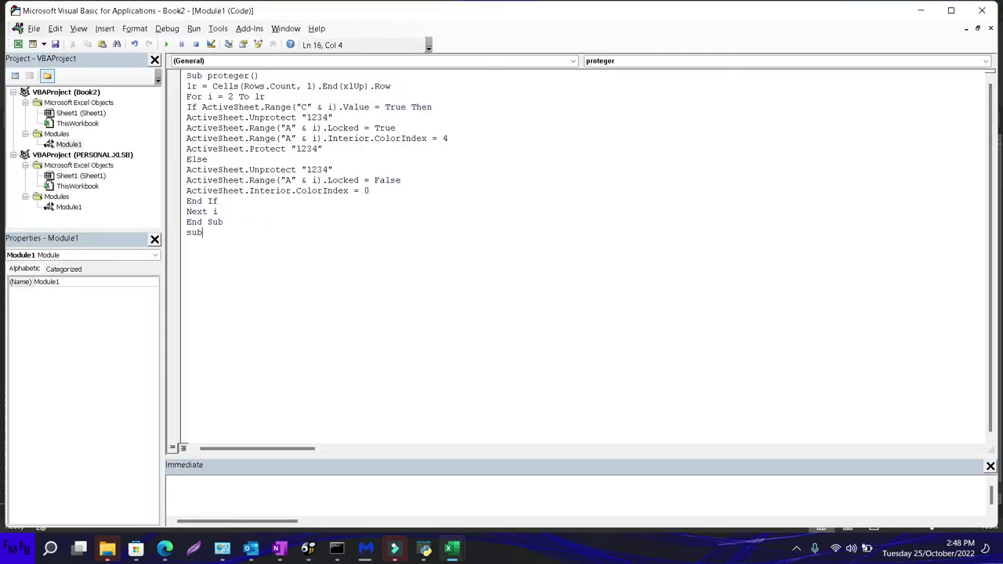
pyautogui.write('des')
pyautogui.write('pro')
pyautogui.write('teger')
pyautogui.press('Return')
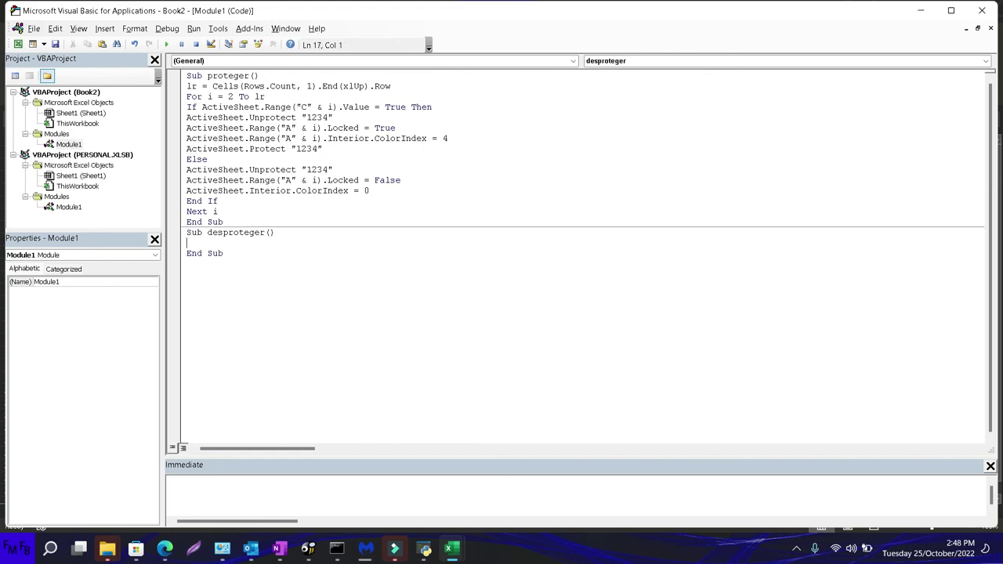
pyautogui.write('Activesheet.')
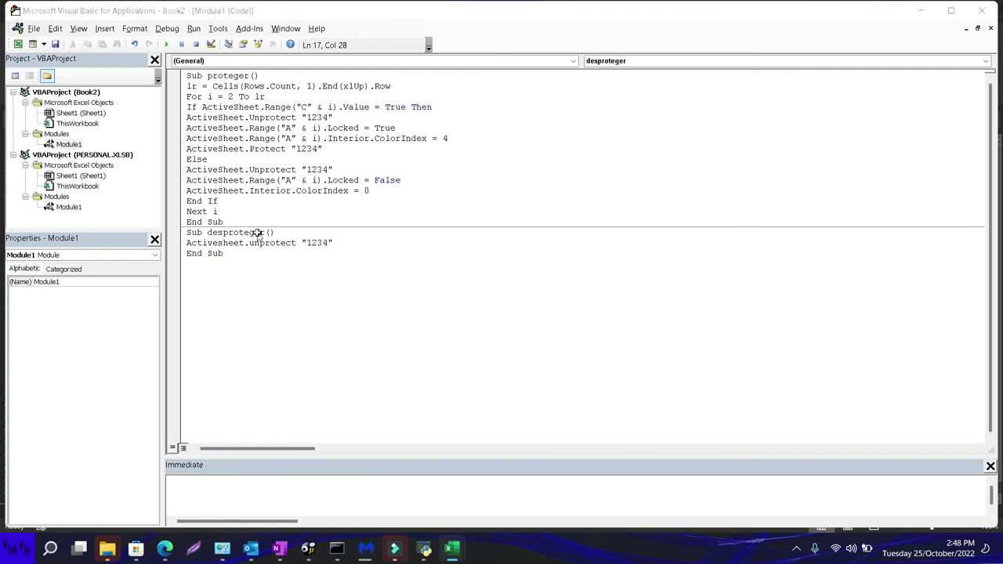
pyautogui.hotkey('alt', 'F11')
# - Assign the desproteger macro to the Desproteger/Unprotect shape
pyautogui.rightClick(365, 238)
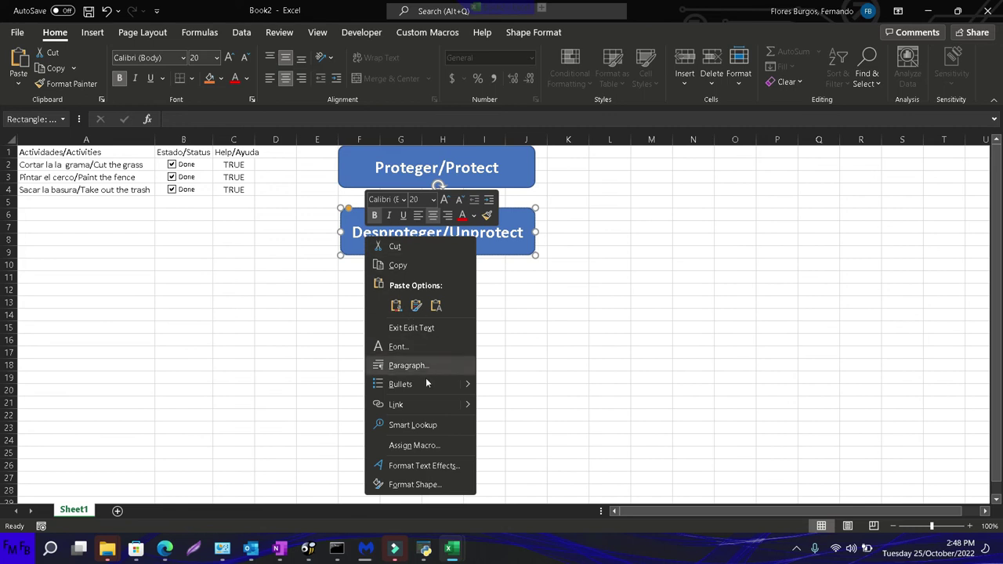
pyautogui.click(415, 446)
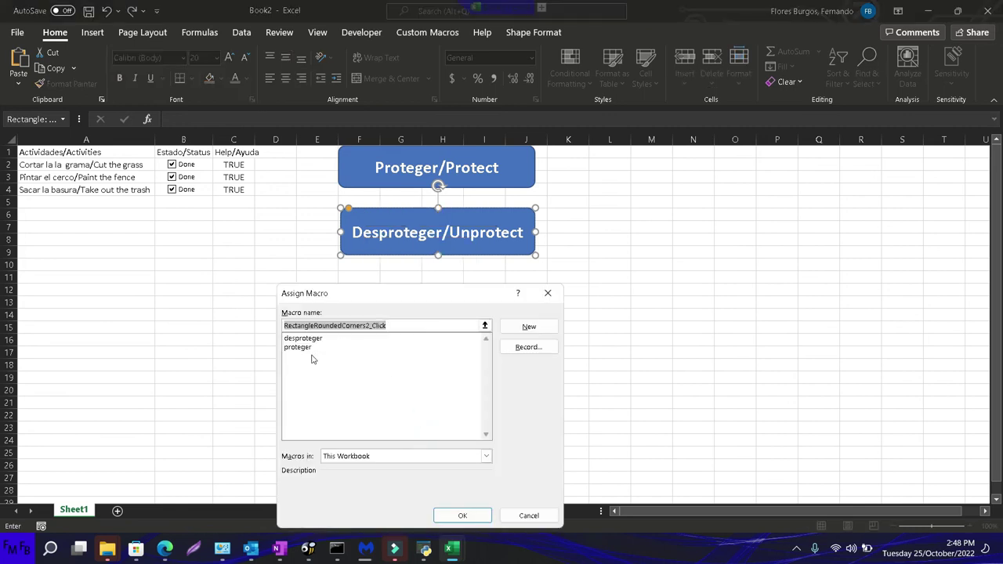
pyautogui.click(313, 338)
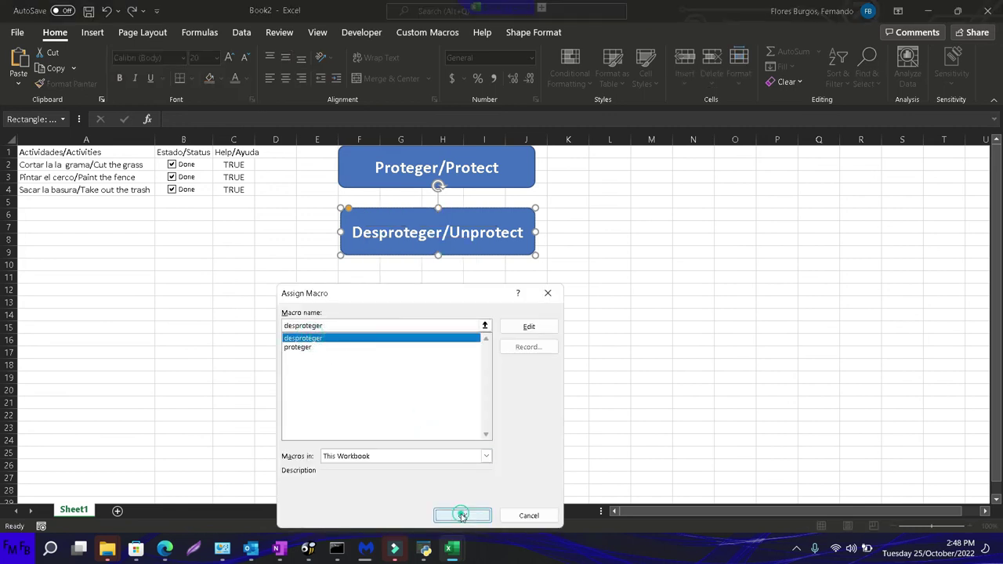
pyautogui.click(461, 514)
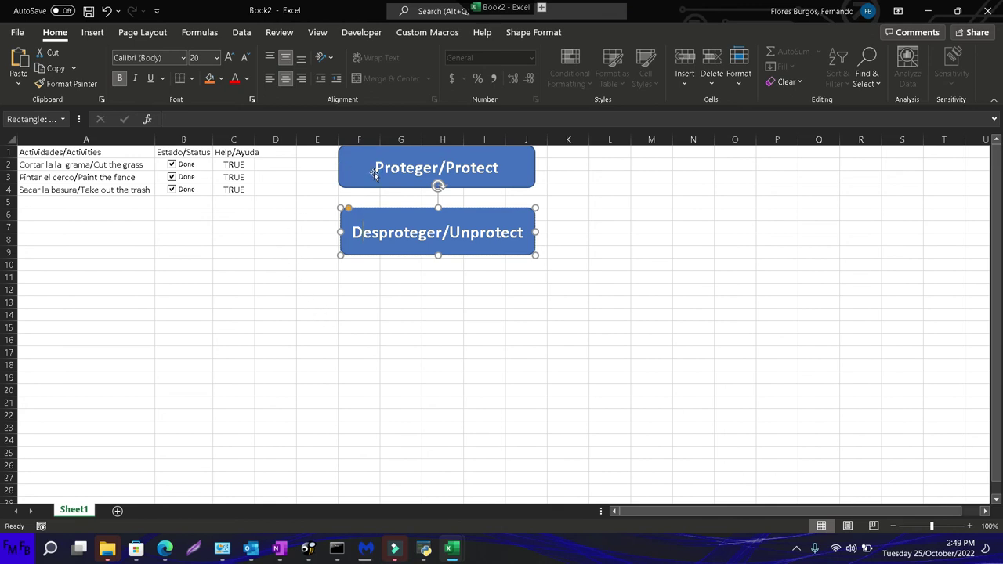
# - Reopen the shape's macro assignment to confirm desproteger is linked
pyautogui.click(322, 178)
pyautogui.rightClick(357, 232)
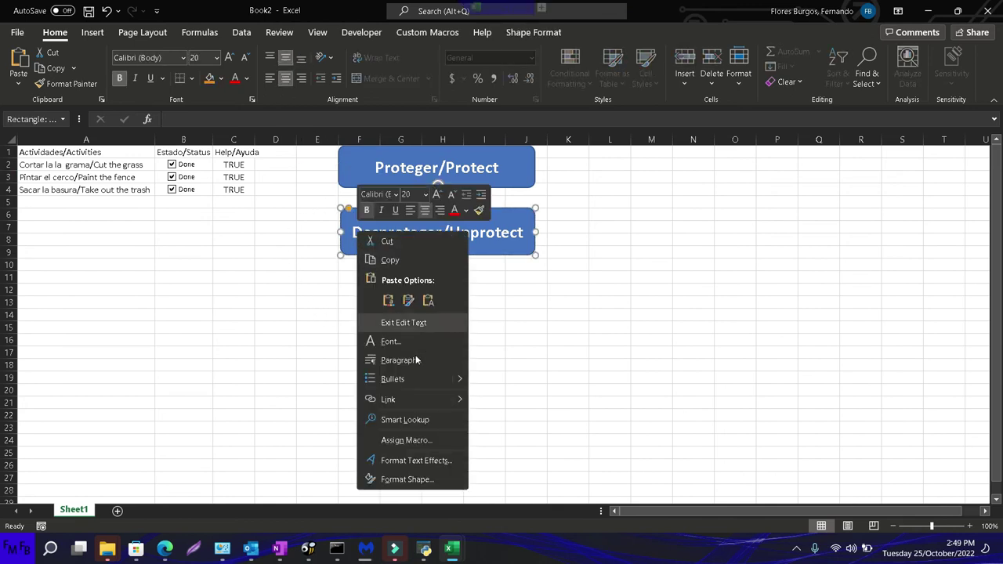
pyautogui.click(406, 440)
pyautogui.click(313, 339)
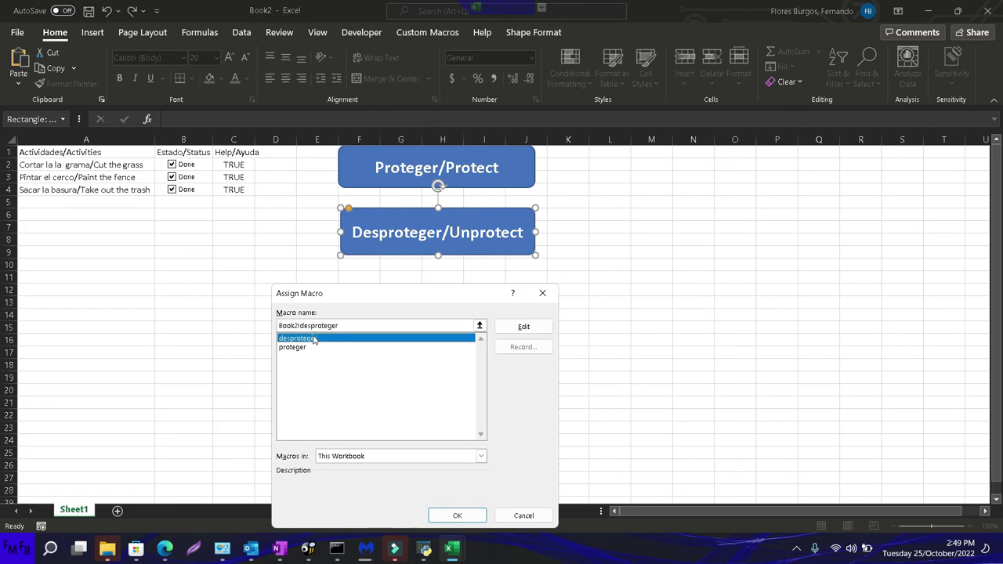
pyautogui.click(457, 515)
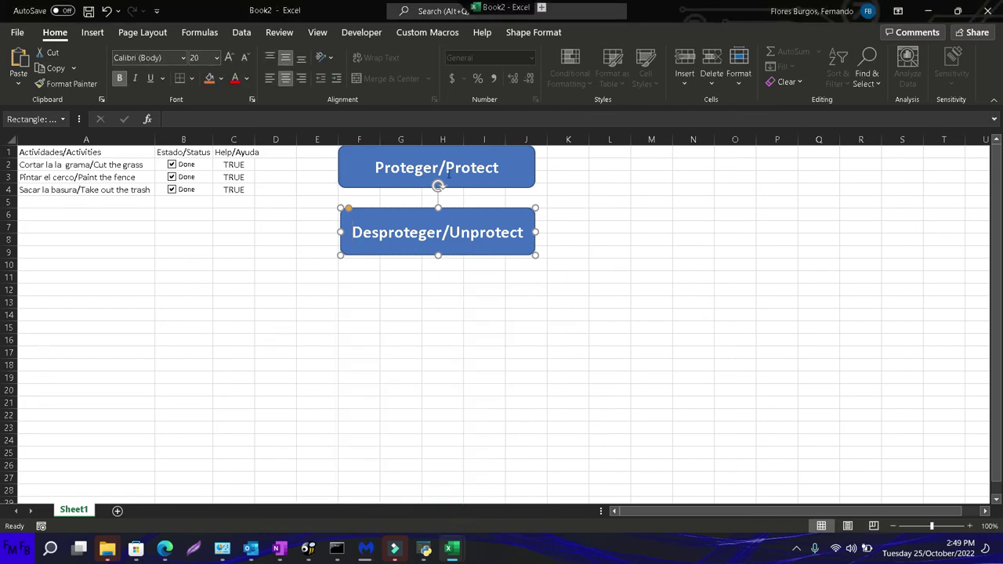
# - Protect the checklist with Proteger and confirm the A2 task refuses editing
pyautogui.click(590, 177)
pyautogui.click(473, 166)
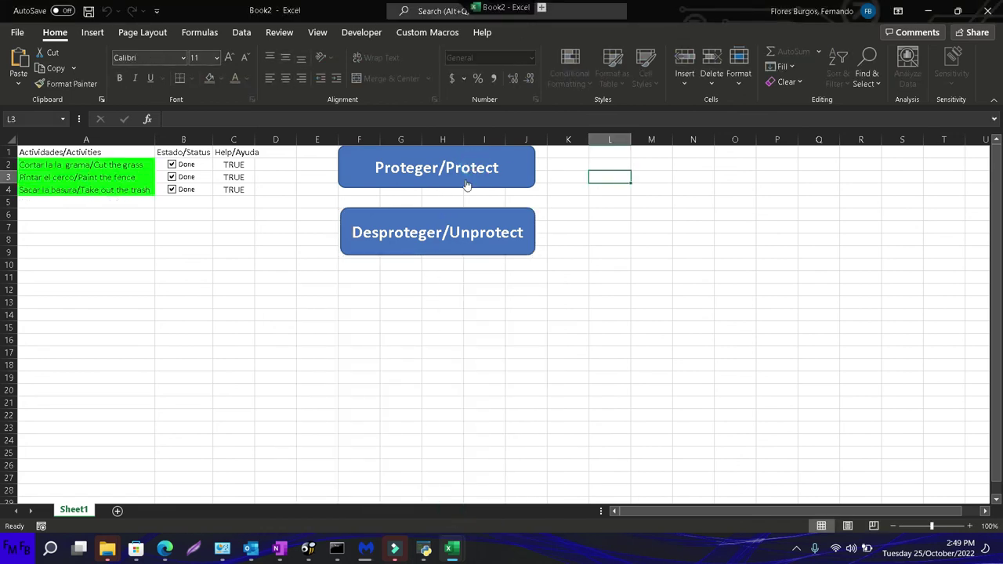
pyautogui.click(154, 166)
pyautogui.doubleClick(155, 168)
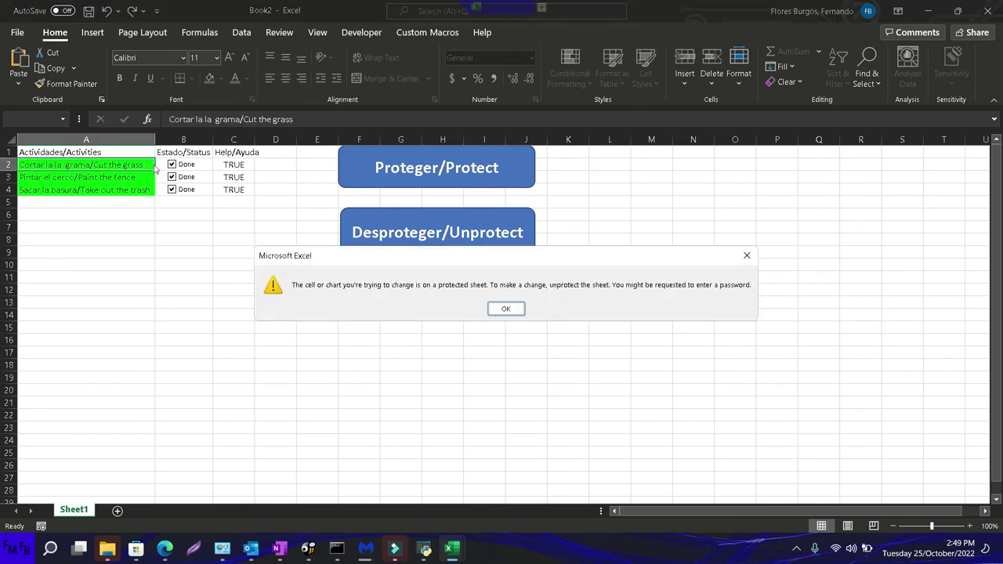
pyautogui.press('Return')
# - Confirm the fence and trash tasks in A3 and A4 are also locked
pyautogui.press('Down')
pyautogui.press('Delete')
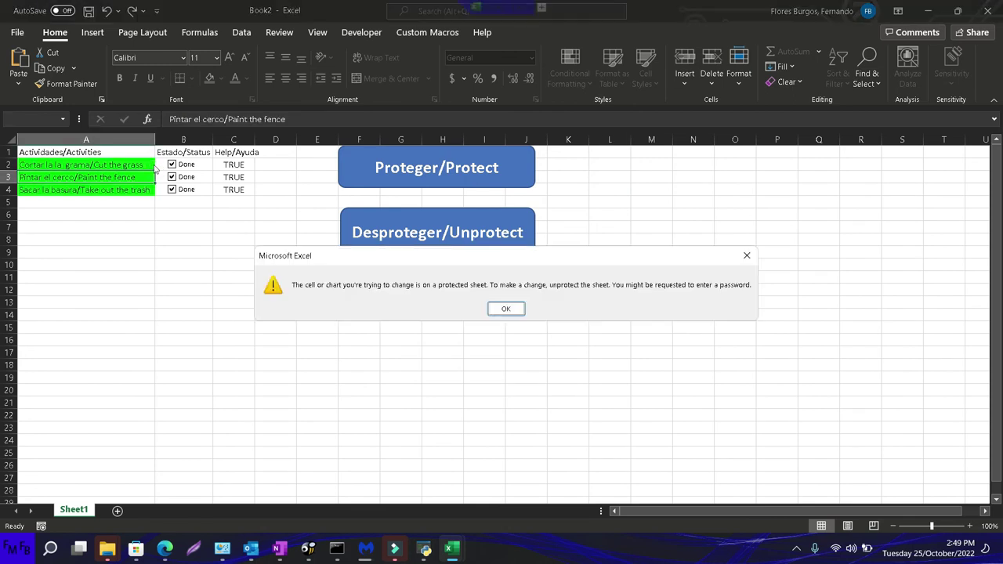
pyautogui.press('Return')
pyautogui.press('Down')
pyautogui.press('Delete')
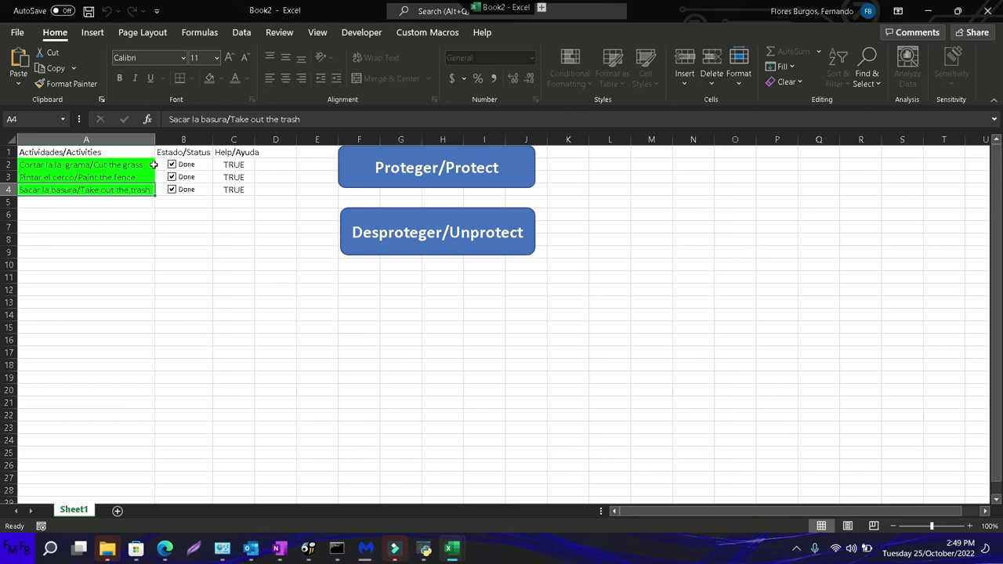
pyautogui.click(172, 169)
pyautogui.press('Return')
# - Unprotect the sheet, untick the grass-cutting task in B2, and rerun Proteger
pyautogui.click(377, 233)
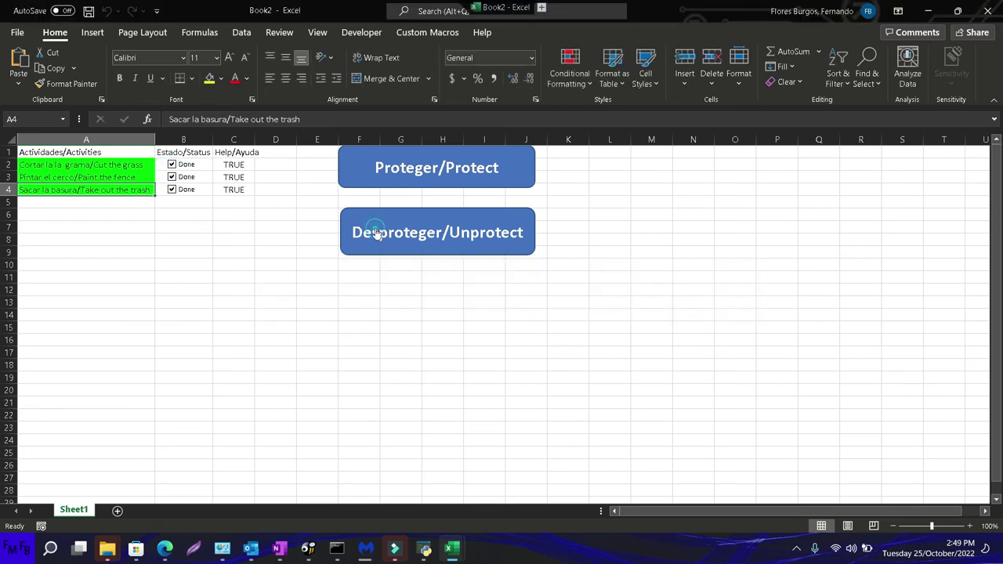
pyautogui.click(173, 166)
pyautogui.click(393, 175)
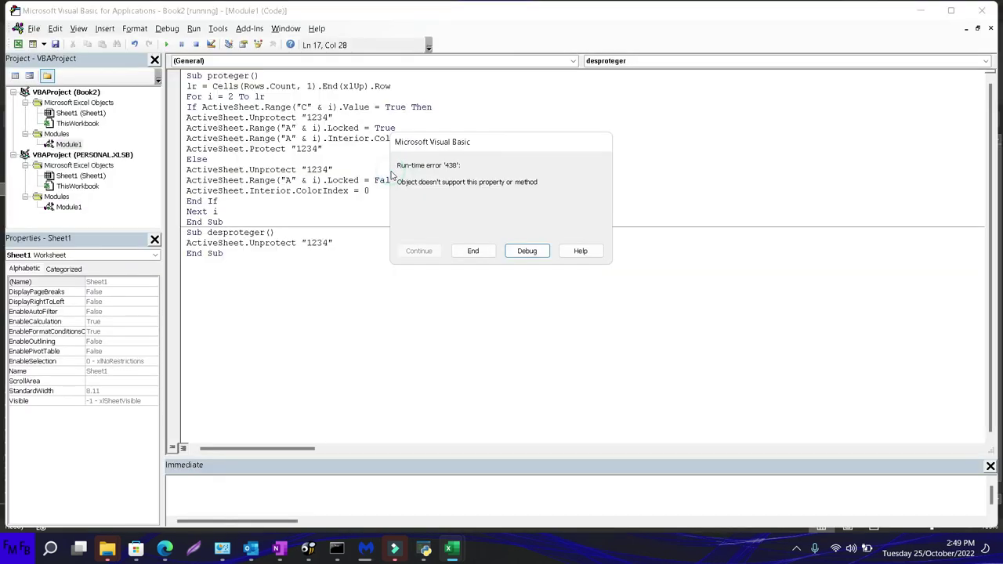
# - Debug error 438, reset, and change line 12 to ActiveSheet.Range("A" & i).Interior.ColorIndex = 0
pyautogui.click(524, 252)
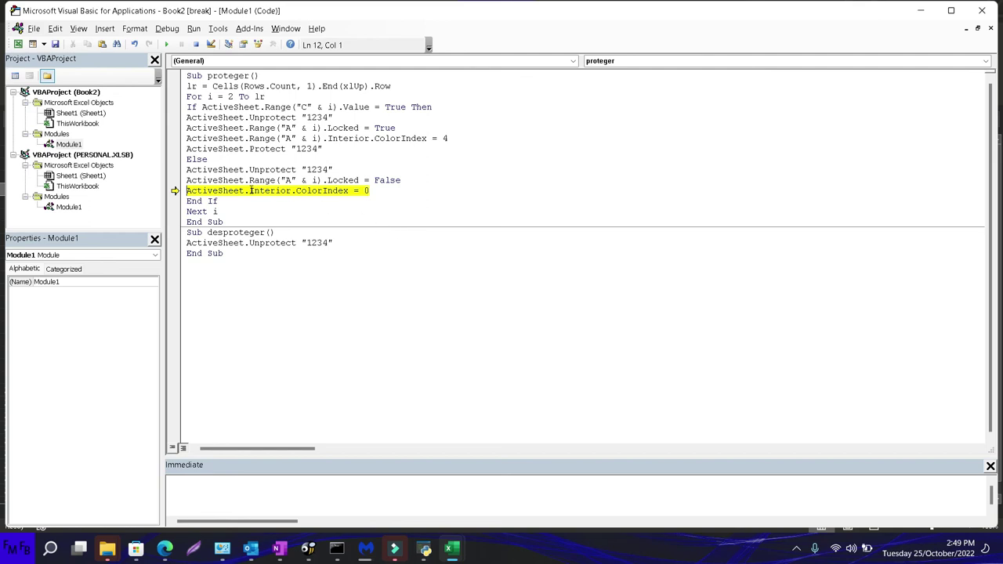
pyautogui.click(195, 45)
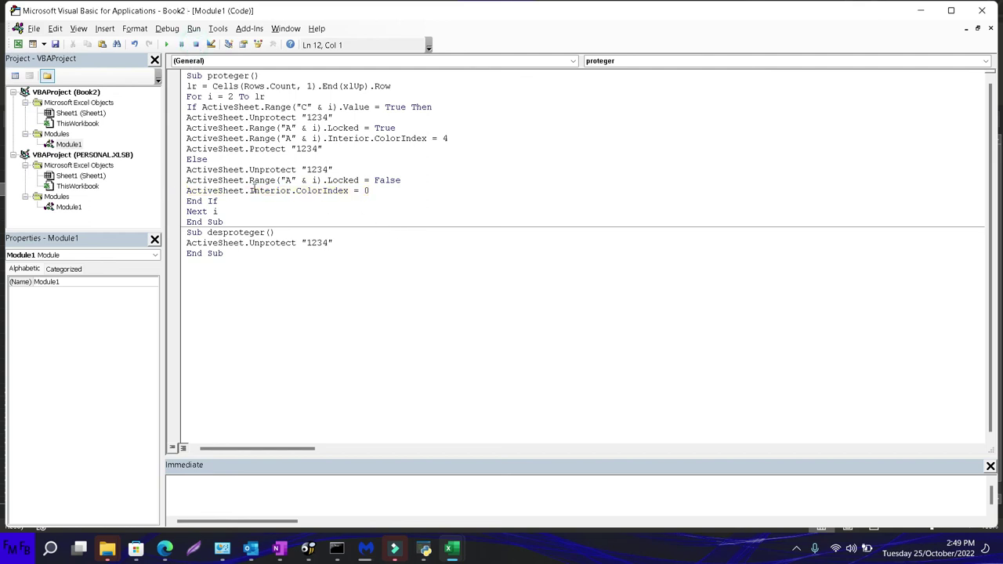
pyautogui.write('Range')
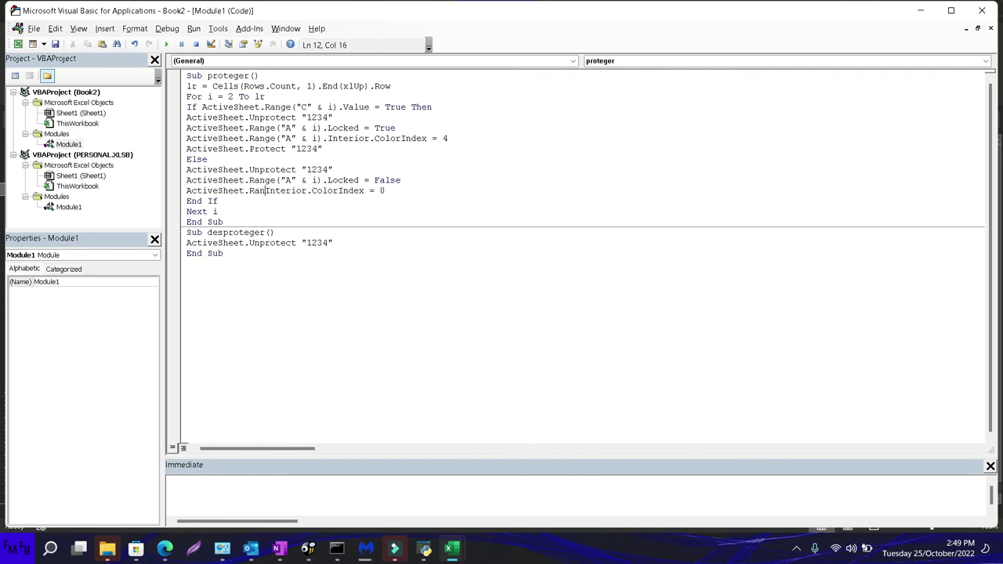
pyautogui.write('()')
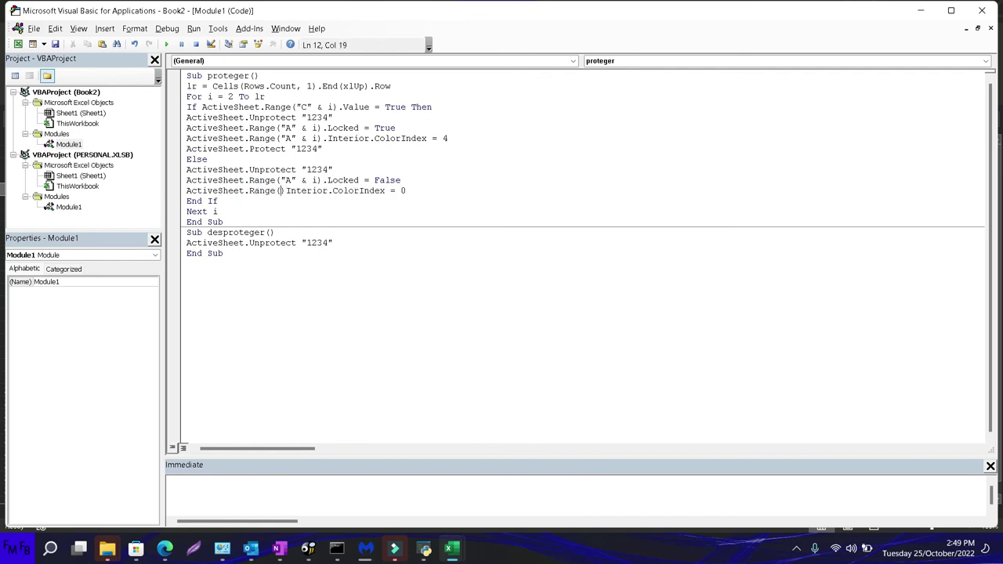
pyautogui.write('.')
pyautogui.write('""')
pyautogui.write('A')
pyautogui.press('Right')
pyautogui.write('& i')
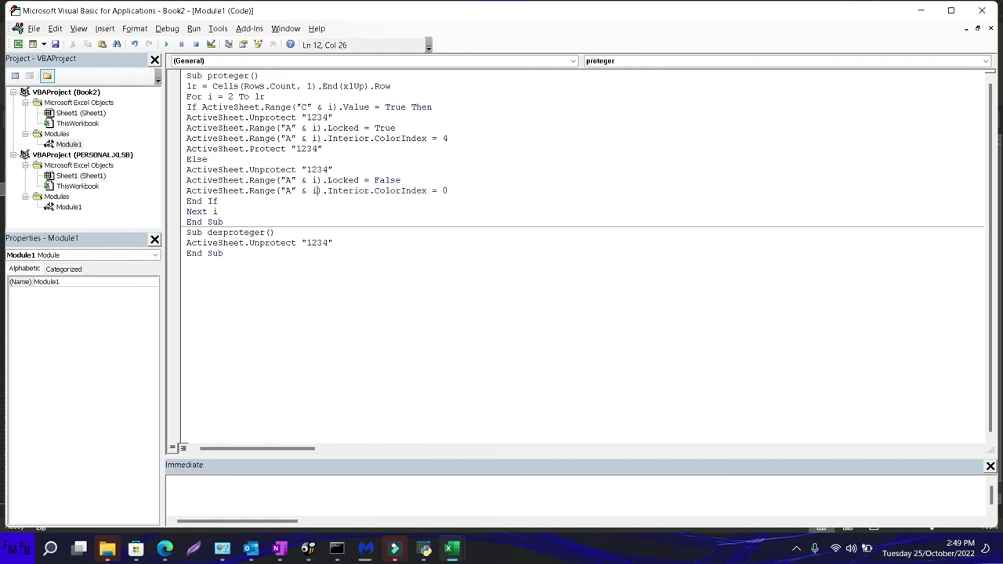
pyautogui.hotkey('alt', 'F11')
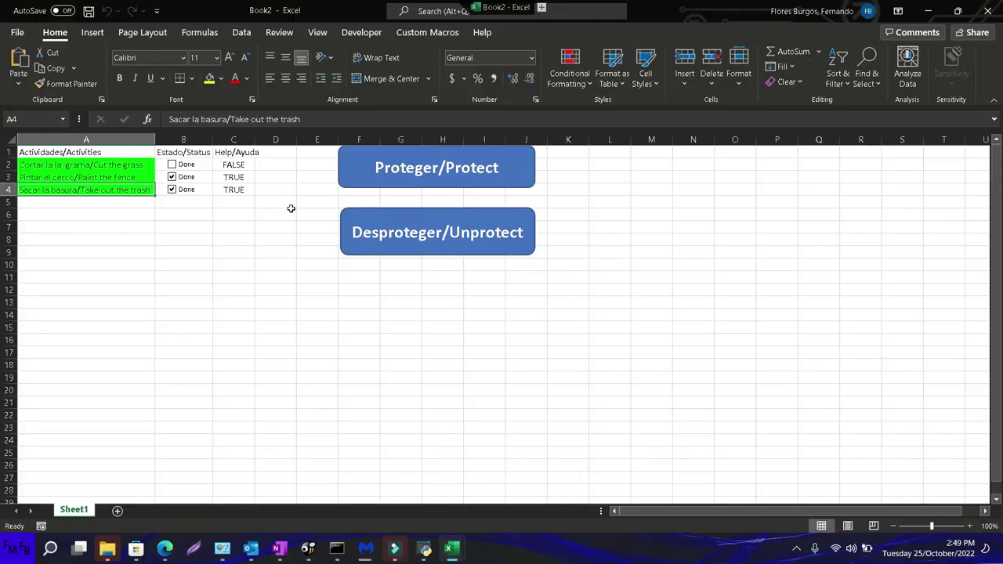
# - Rerun Proteger and verify the unchecked A2 task is editable, then undo the change
pyautogui.click(388, 170)
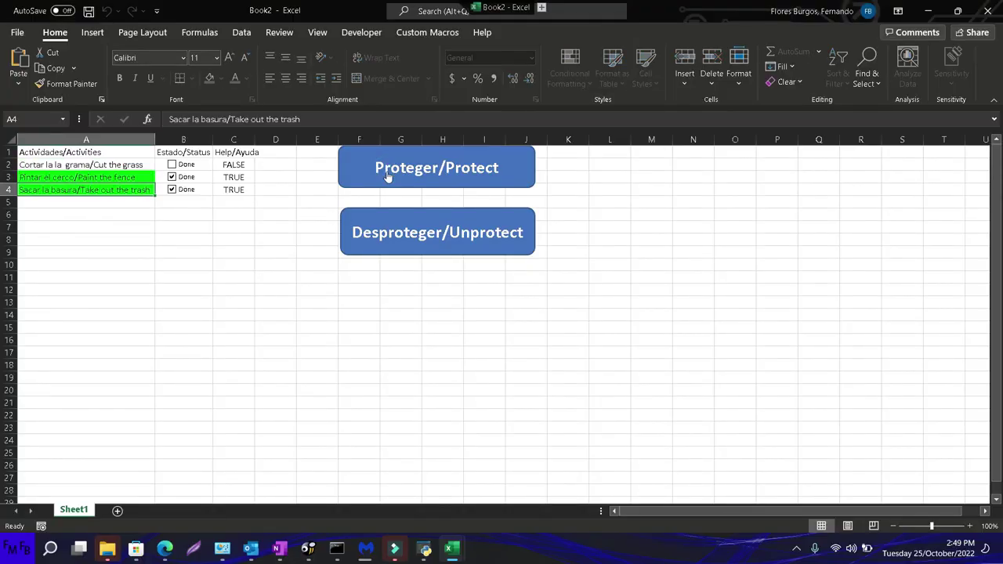
pyautogui.click(148, 167)
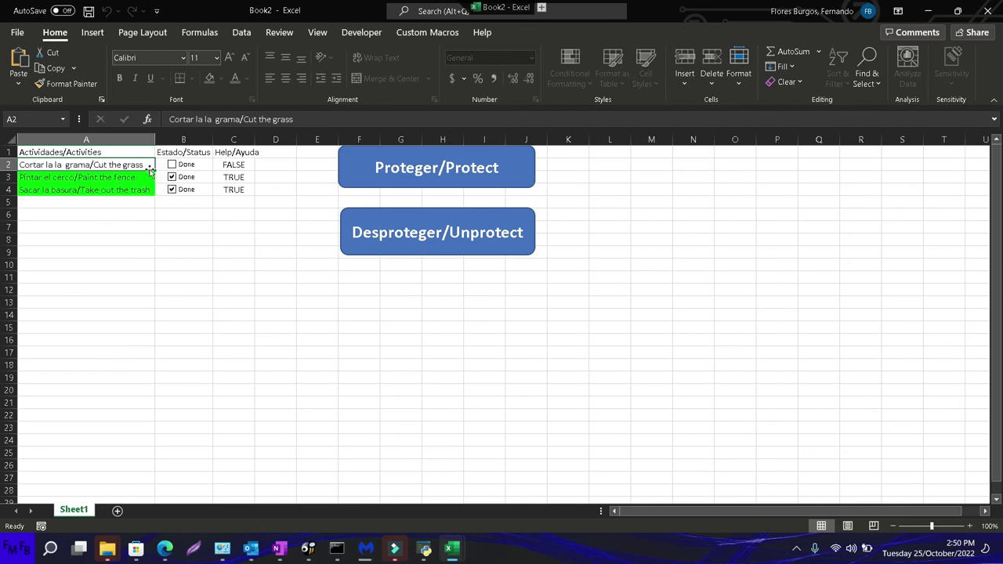
pyautogui.press('Delete')
pyautogui.hotkey('ctrl', 'c')
pyautogui.press('Escape')
pyautogui.hotkey('ctrl', 'z')
# - Confirm the checked A3 and A4 tasks remain locked
pyautogui.click(151, 176)
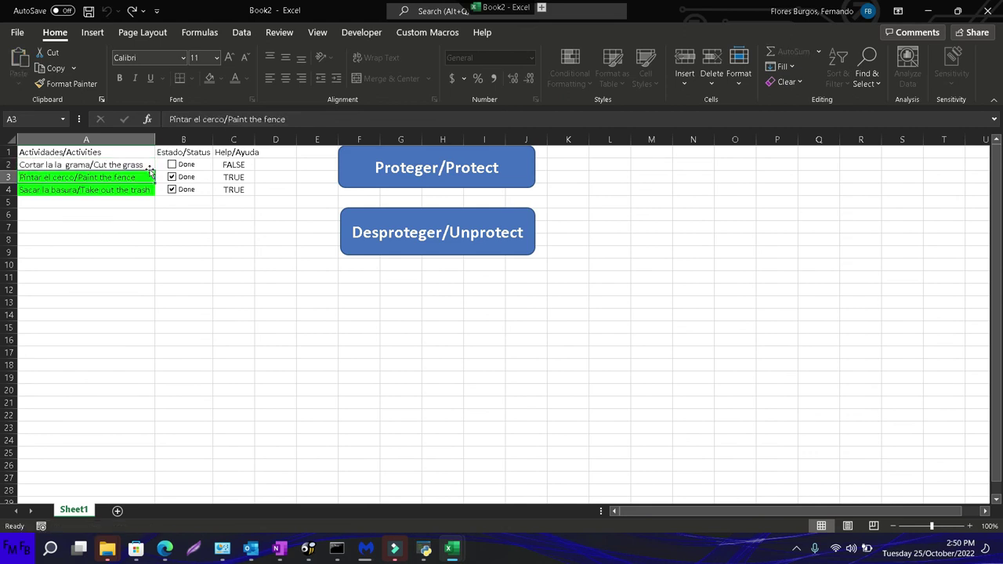
pyautogui.press('Delete')
pyautogui.press('Return')
pyautogui.press('Return')
pyautogui.press('Delete')
pyautogui.press('Return')
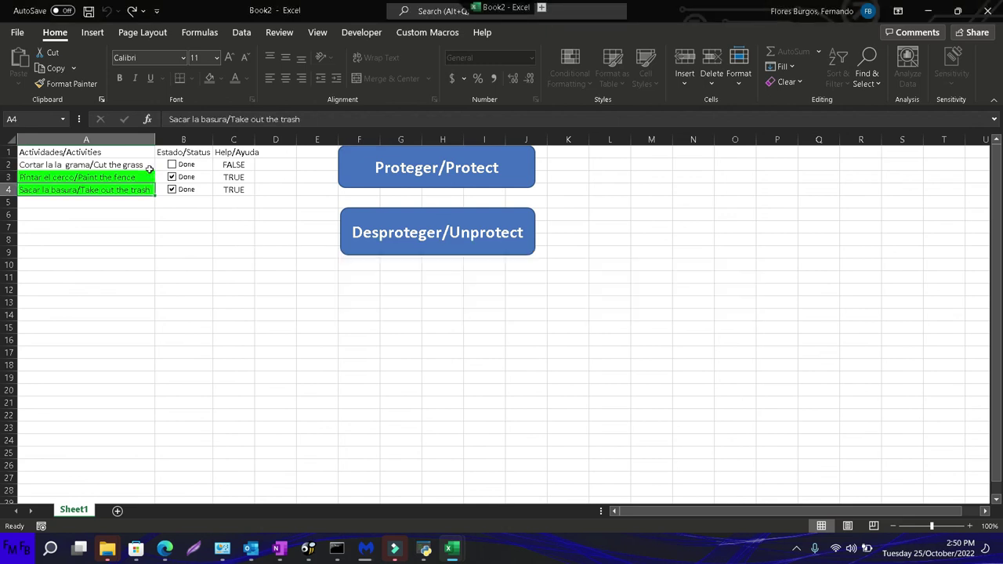
# - Unprotect the sheet with Desproteger
pyautogui.rightClick(143, 166)
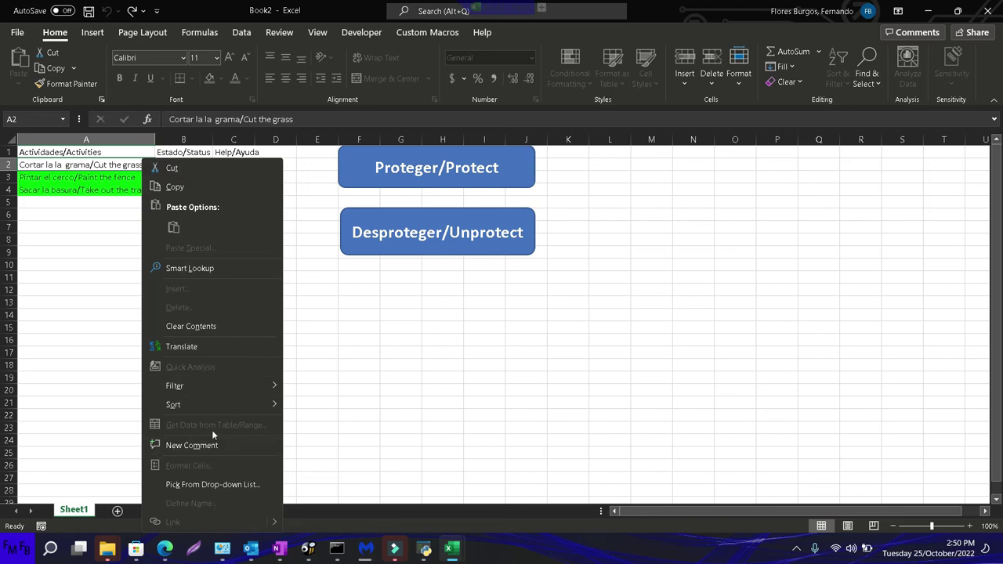
pyautogui.click(53, 347)
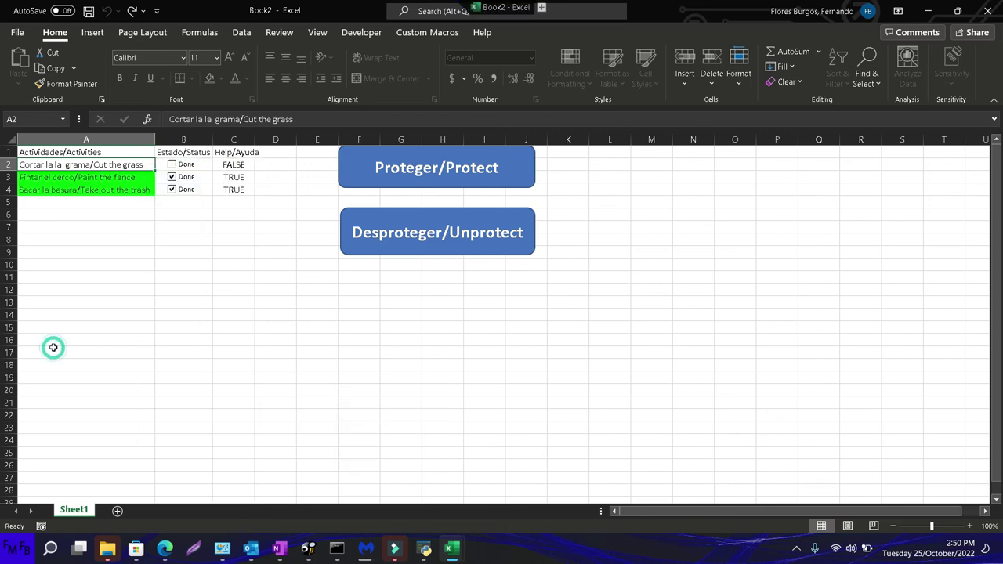
pyautogui.click(378, 241)
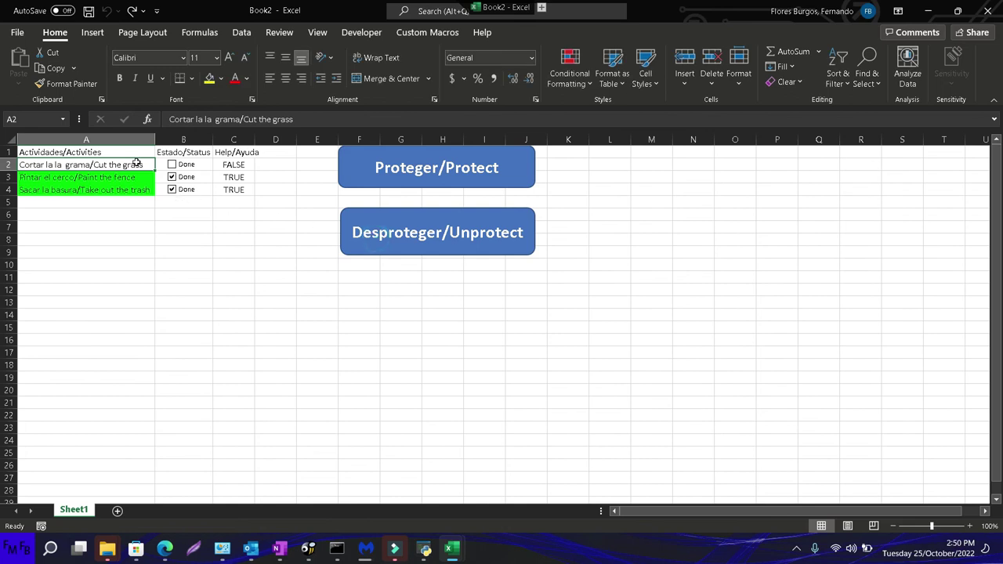
# - Check A2's Format Cells protection settings, finding it unlocked
pyautogui.rightClick(136, 163)
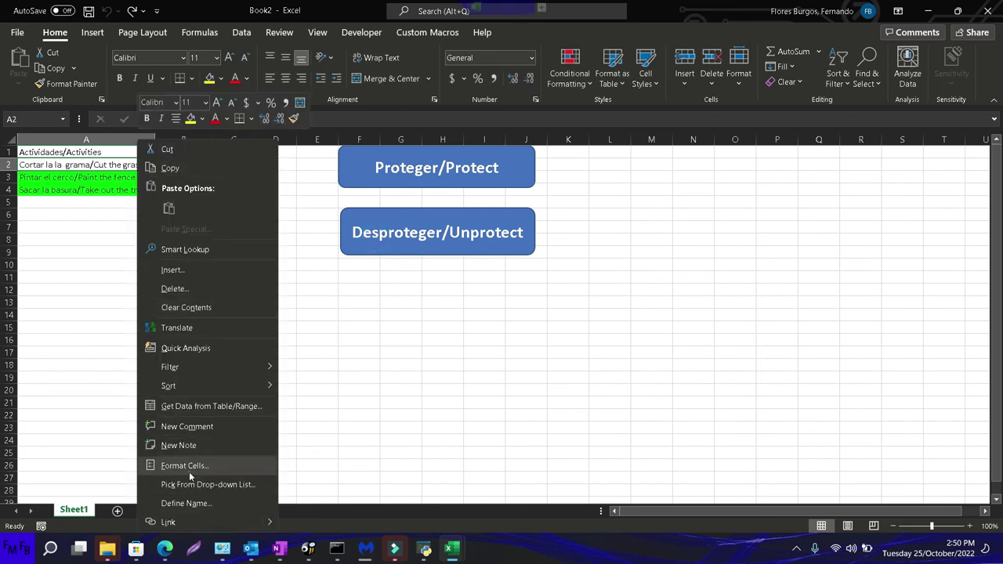
pyautogui.click(189, 472)
pyautogui.click(242, 234)
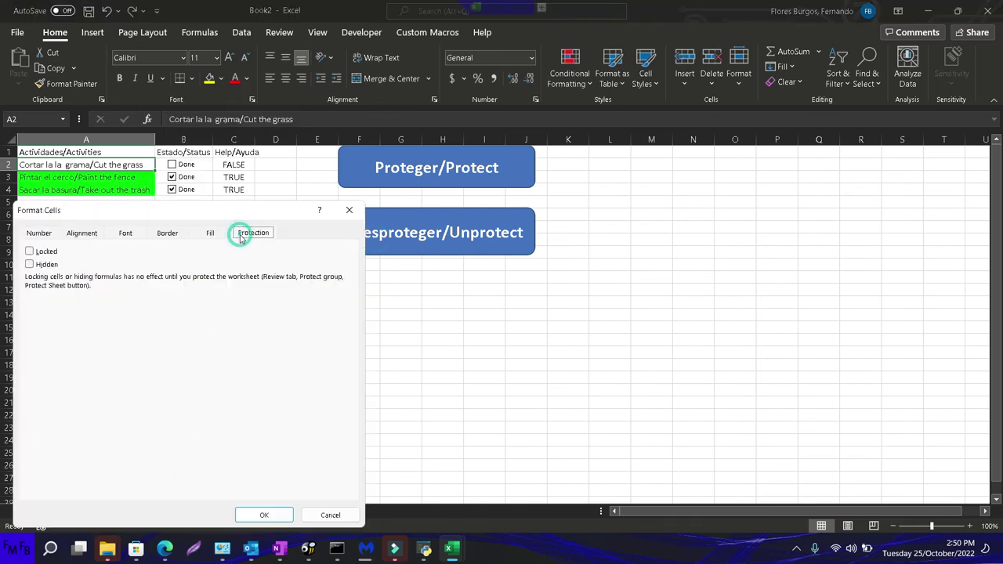
pyautogui.press('Return')
# - Check the protection settings of A3 and A4, both showing Locked
pyautogui.rightClick(138, 179)
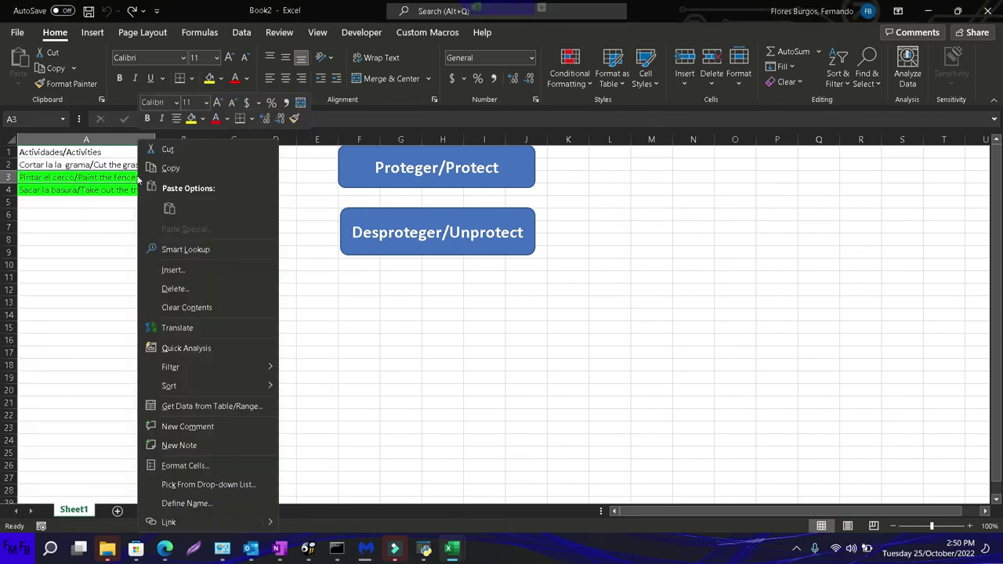
pyautogui.click(185, 467)
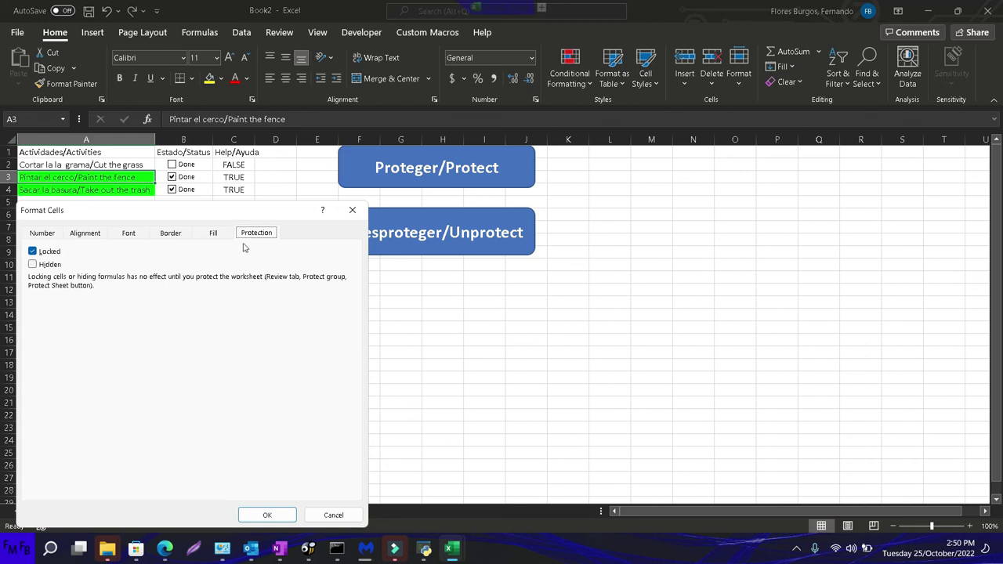
pyautogui.click(267, 515)
pyautogui.rightClick(139, 191)
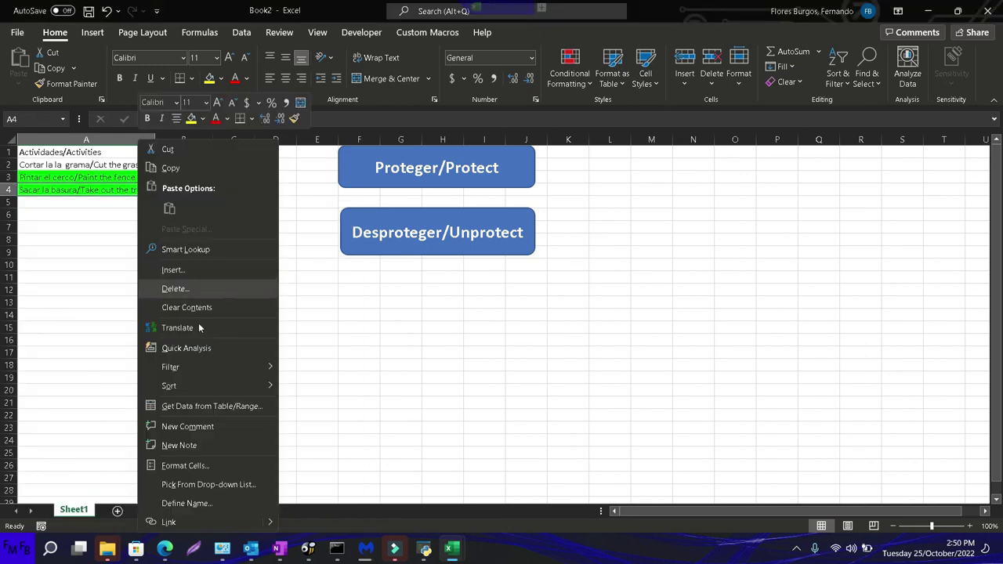
pyautogui.click(196, 466)
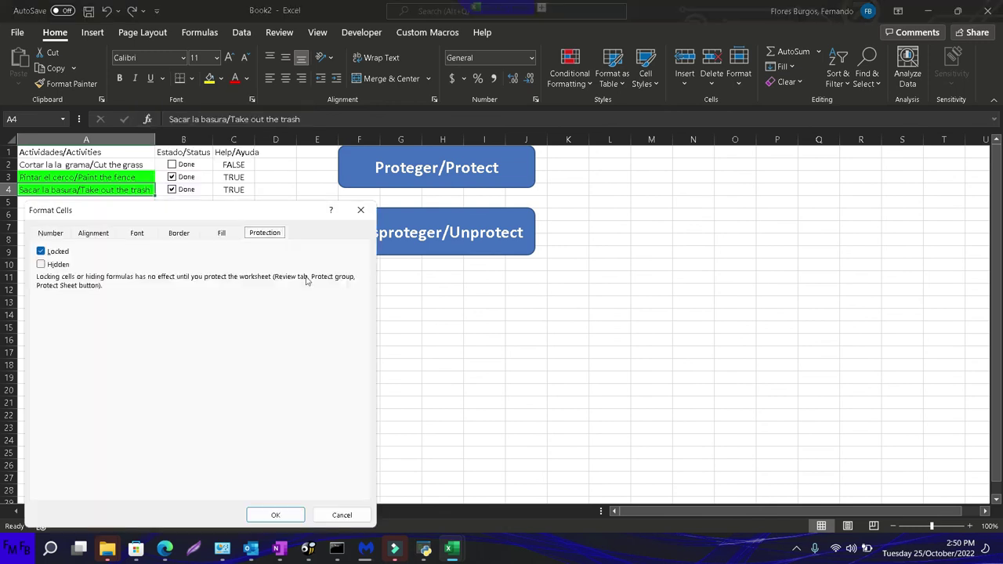